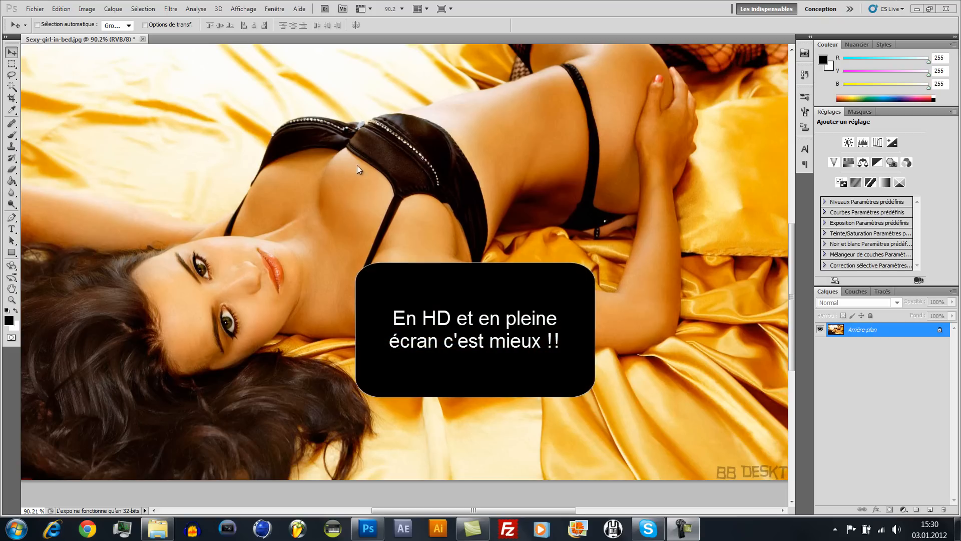
- Desaturate the photo's Arrière-plan layer to turn it black and white
{"action": "left_click", "coordinate": [172, 10]}
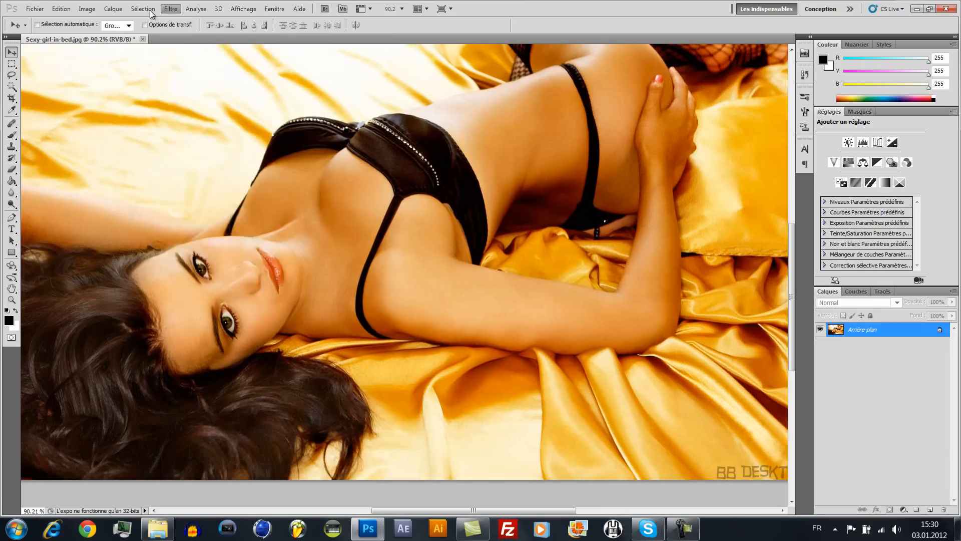
{"action": "mouse_move", "coordinate": [85, 15]}
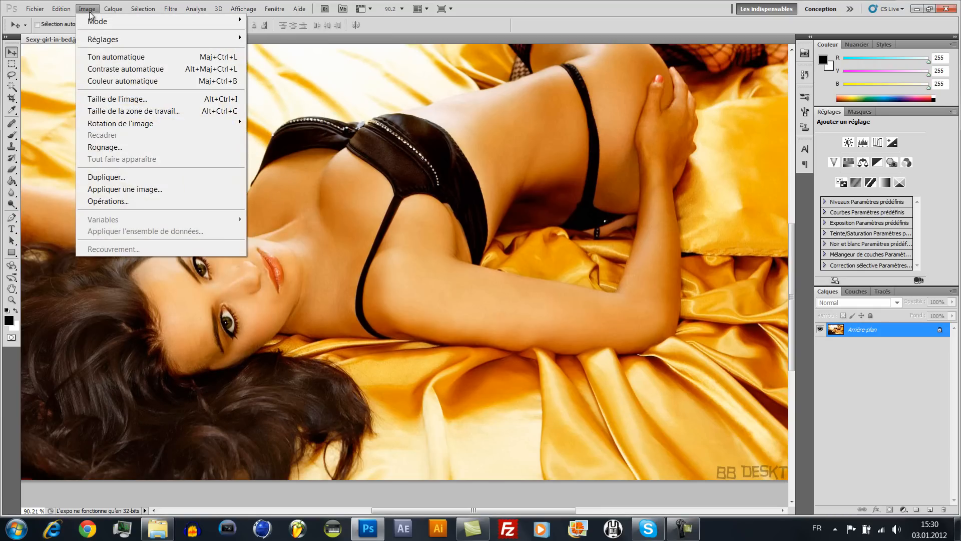
{"action": "mouse_move", "coordinate": [141, 43]}
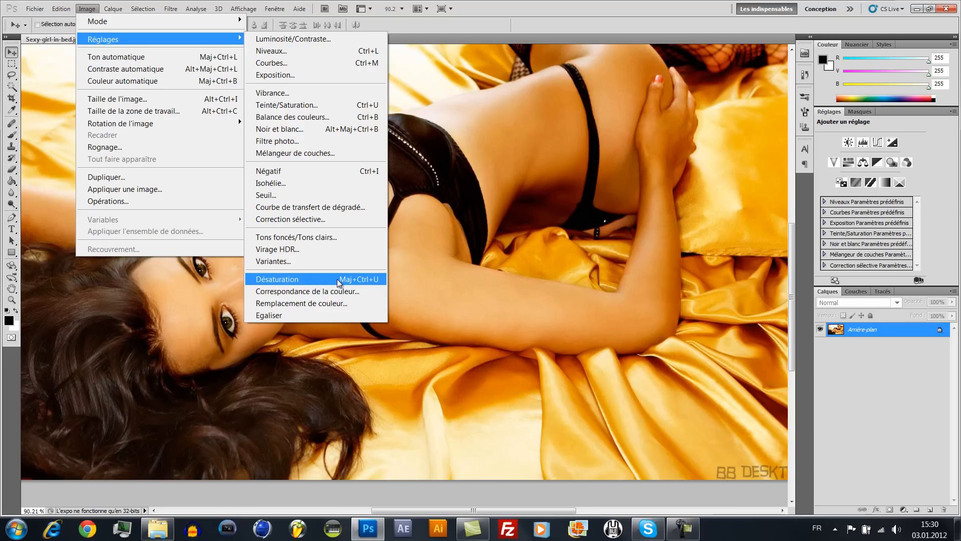
{"action": "left_click", "coordinate": [338, 278]}
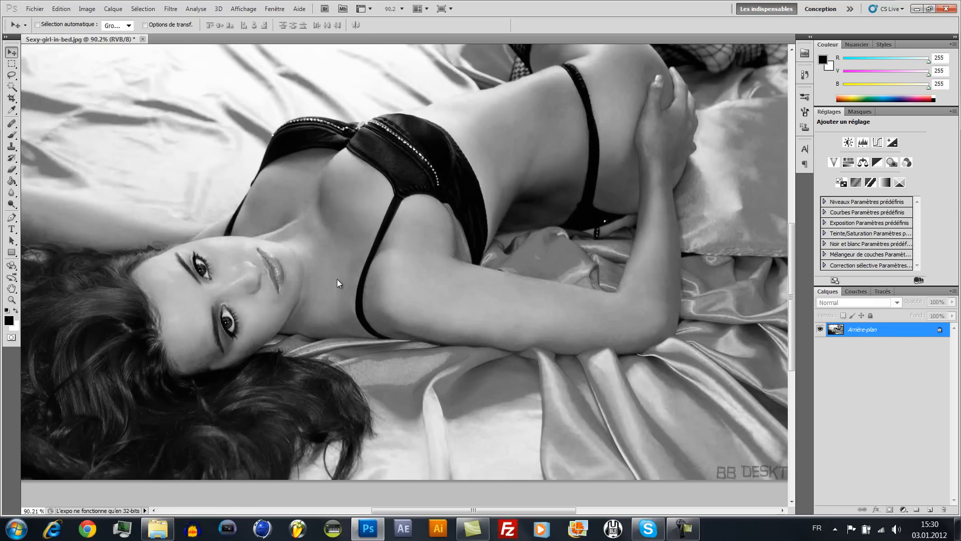
- Apply a Gaussian blur (Flou gaussien) with a 2.0 pixel radius to the black-and-white photo
{"action": "left_click", "coordinate": [171, 8]}
{"action": "mouse_move", "coordinate": [219, 133]}
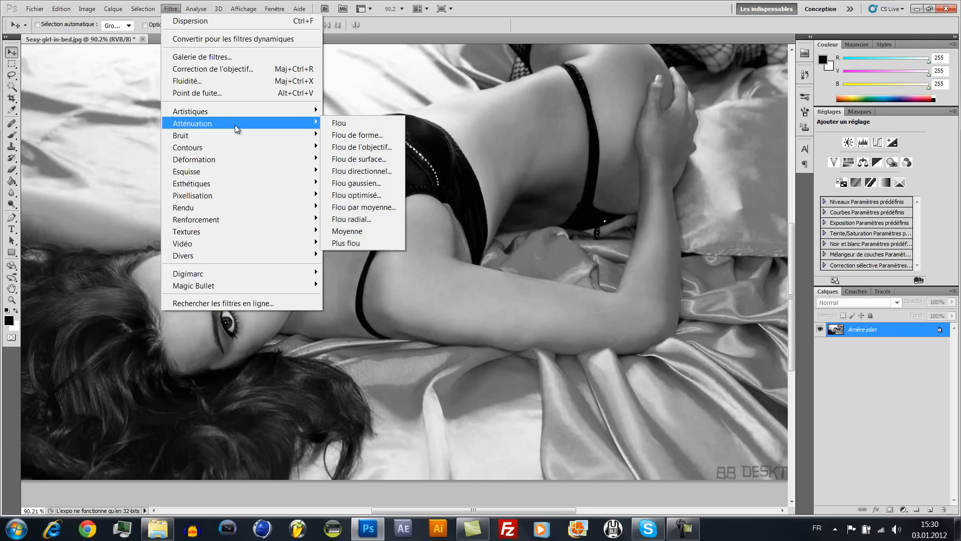
{"action": "left_click", "coordinate": [350, 183]}
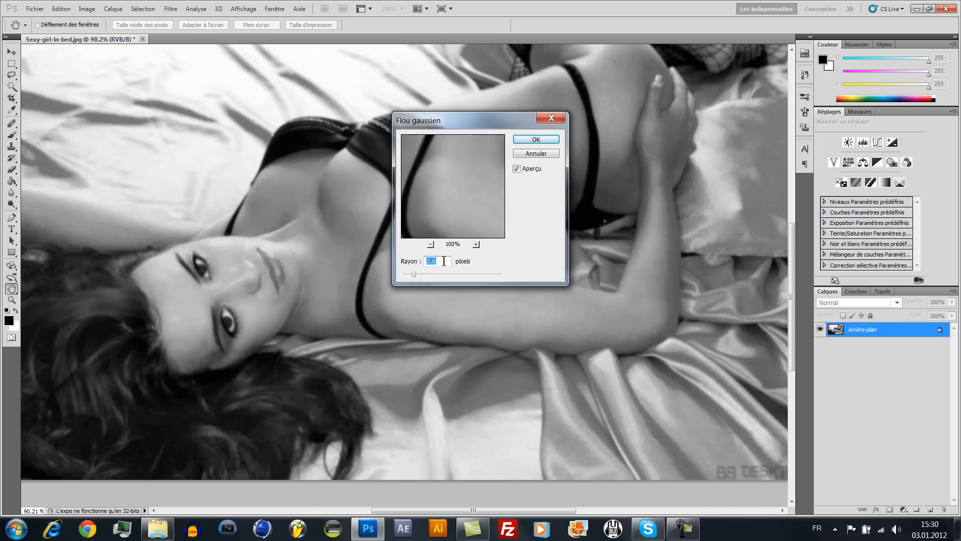
{"action": "left_click", "coordinate": [549, 140]}
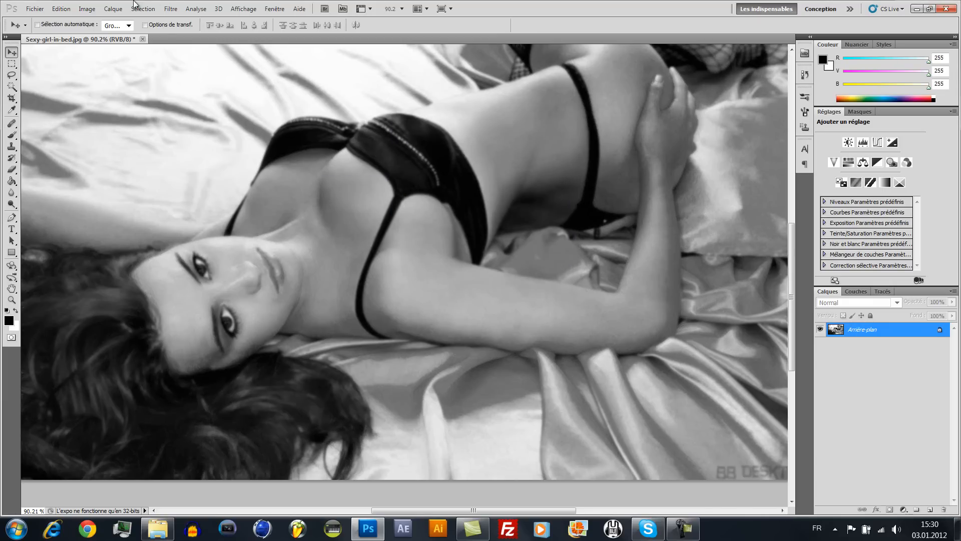
- Save the blurred image as Sexy-girl-in-bed.psd in Photoshop format in Mes images, replacing the existing file
{"action": "left_click", "coordinate": [37, 11]}
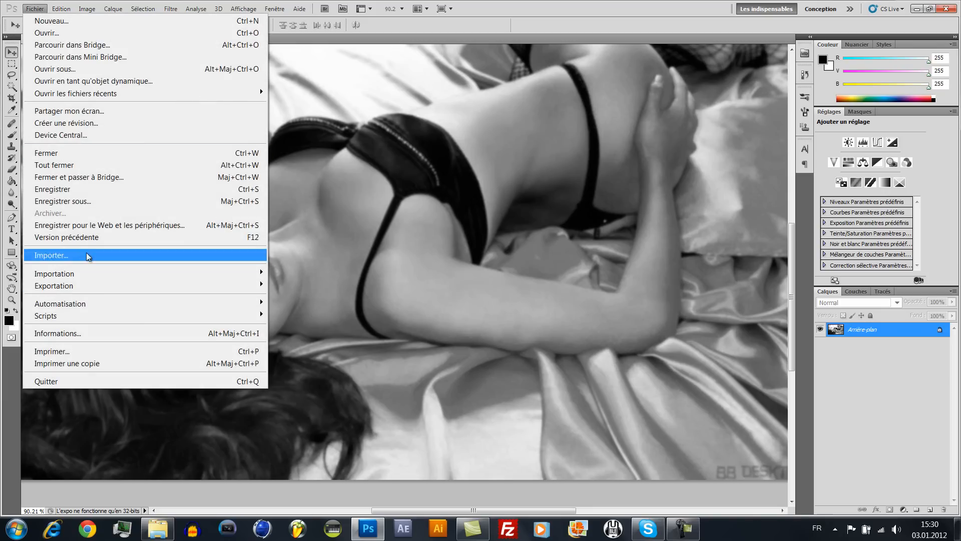
{"action": "left_click", "coordinate": [79, 203]}
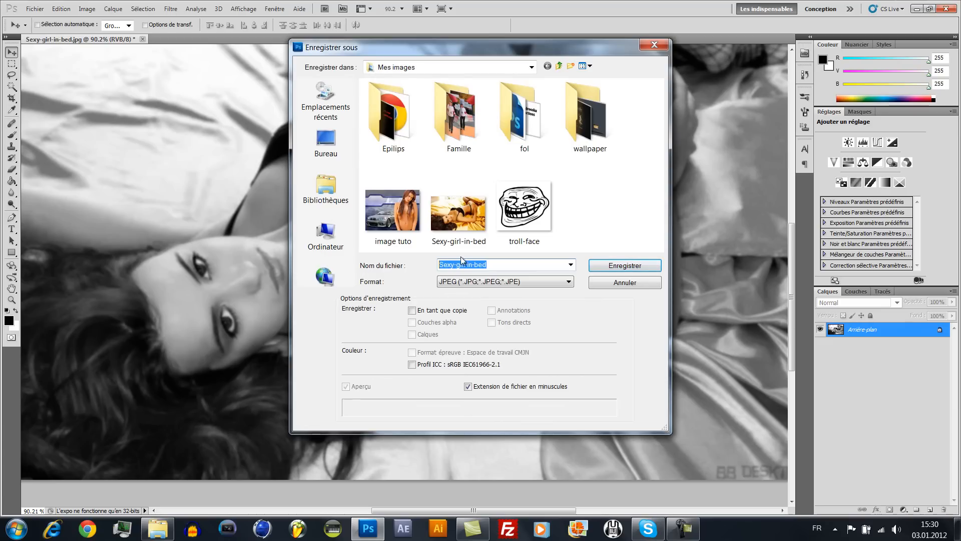
{"action": "left_click", "coordinate": [544, 282]}
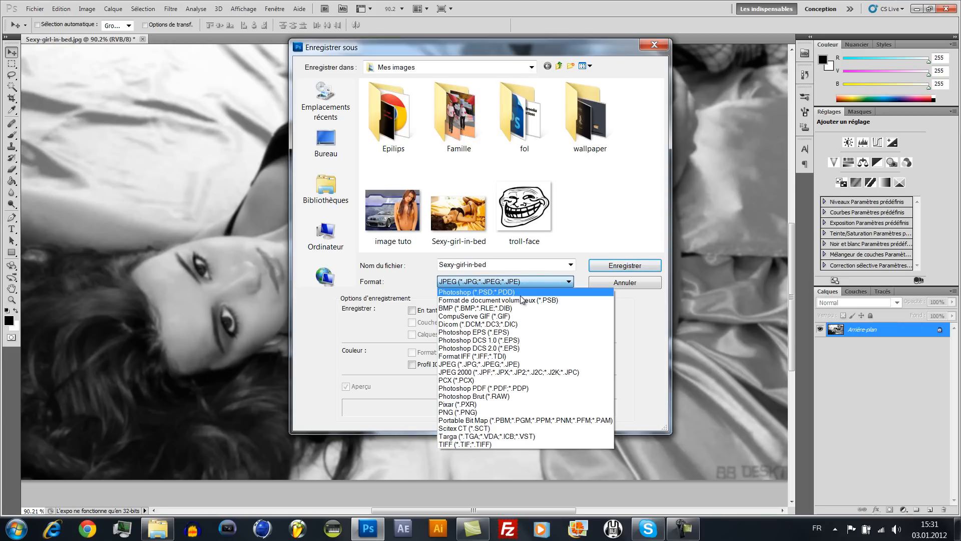
{"action": "left_click", "coordinate": [521, 291]}
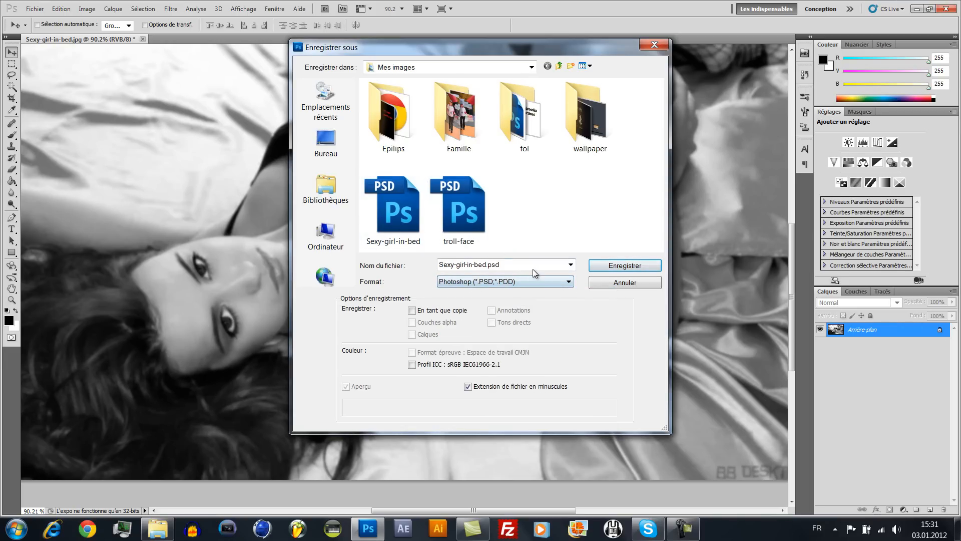
{"action": "left_click", "coordinate": [562, 266]}
{"action": "left_click", "coordinate": [596, 264]}
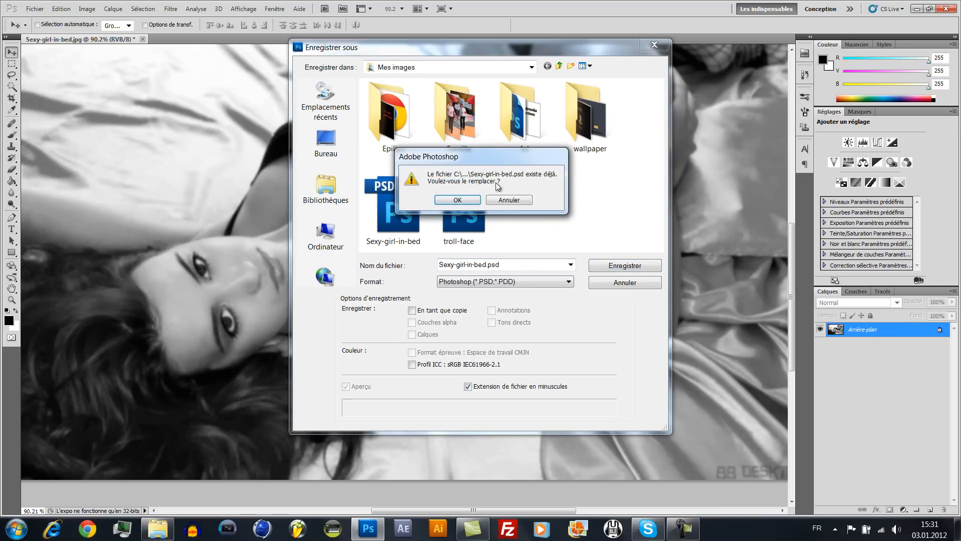
{"action": "left_click", "coordinate": [470, 204]}
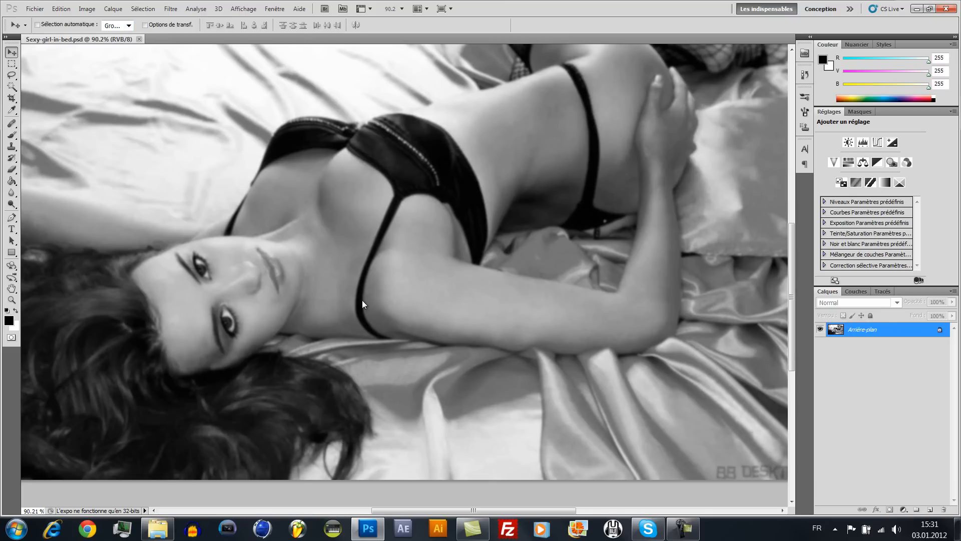
- Open the original colour photo Sexy-girl-in-bed.jpg from the Images library as a separate document in Photoshop
{"action": "left_click", "coordinate": [158, 528]}
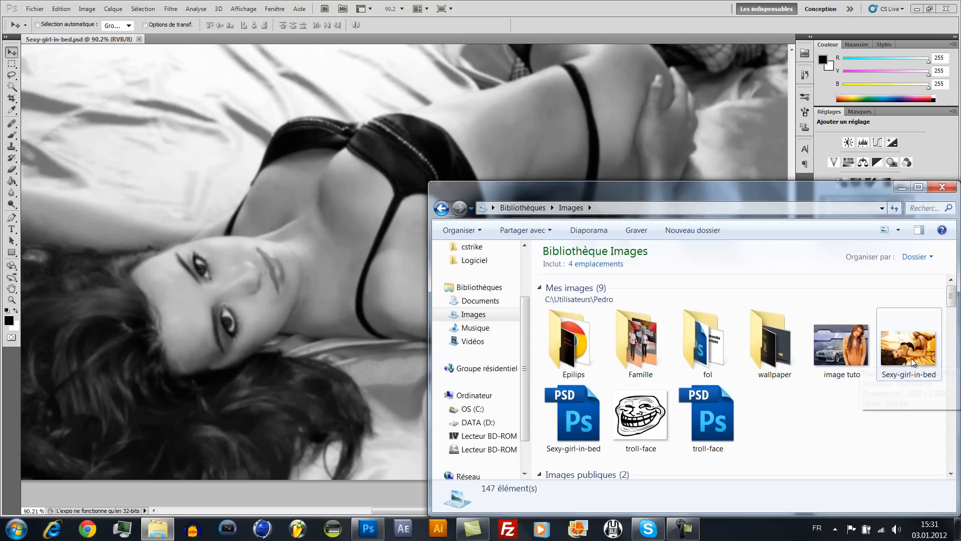
{"action": "left_click_drag", "start_coordinate": [924, 357], "coordinate": [187, 38]}
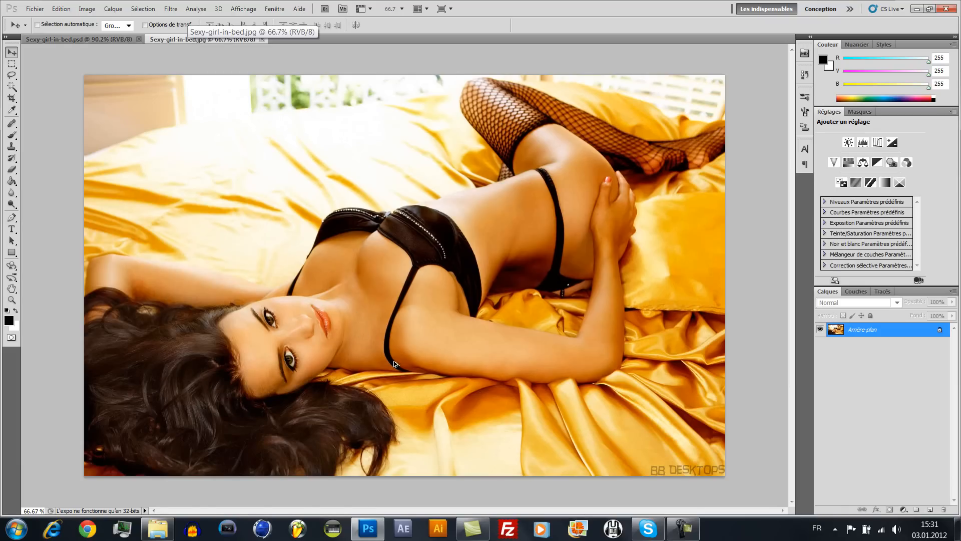
{"action": "scroll", "coordinate": [401, 361], "scroll_direction": "up", "scroll_amount": 2}
{"action": "scroll", "coordinate": [409, 365], "scroll_direction": "down", "scroll_amount": 3}
{"action": "scroll", "coordinate": [410, 364], "scroll_direction": "up", "scroll_amount": 2}
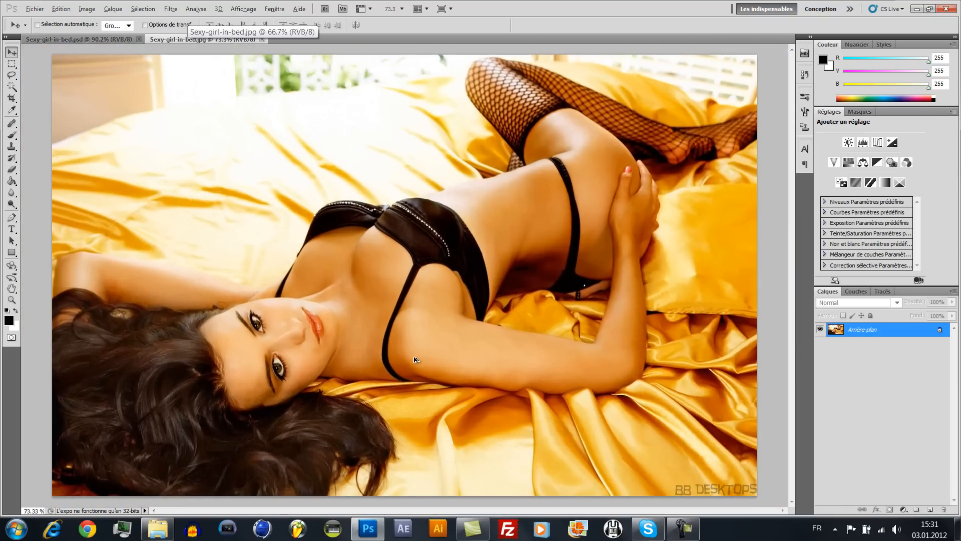
{"action": "scroll", "coordinate": [415, 359], "scroll_direction": "down", "scroll_amount": 1}
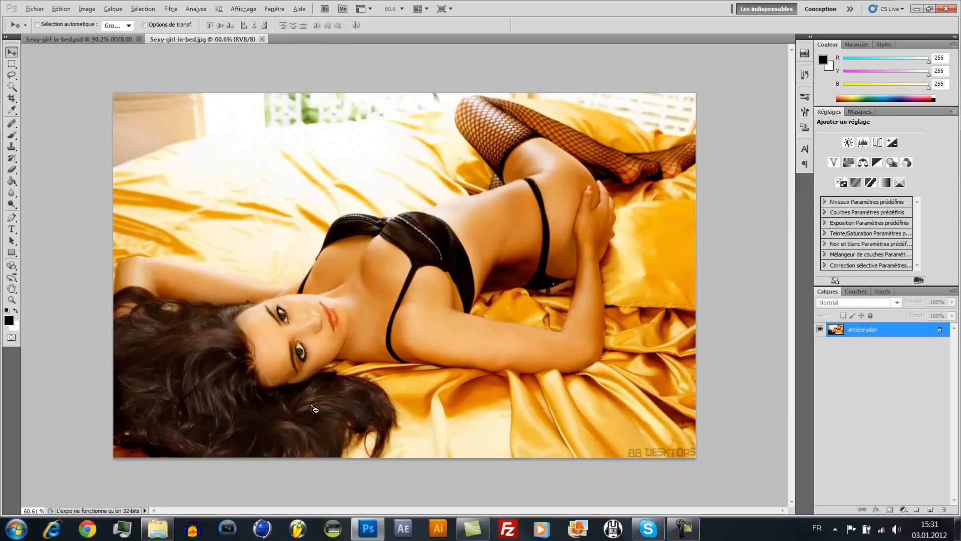
- Place the tatoo-tribal5 image from the Téléchargements folder onto the colour photo
{"action": "left_click", "coordinate": [157, 529]}
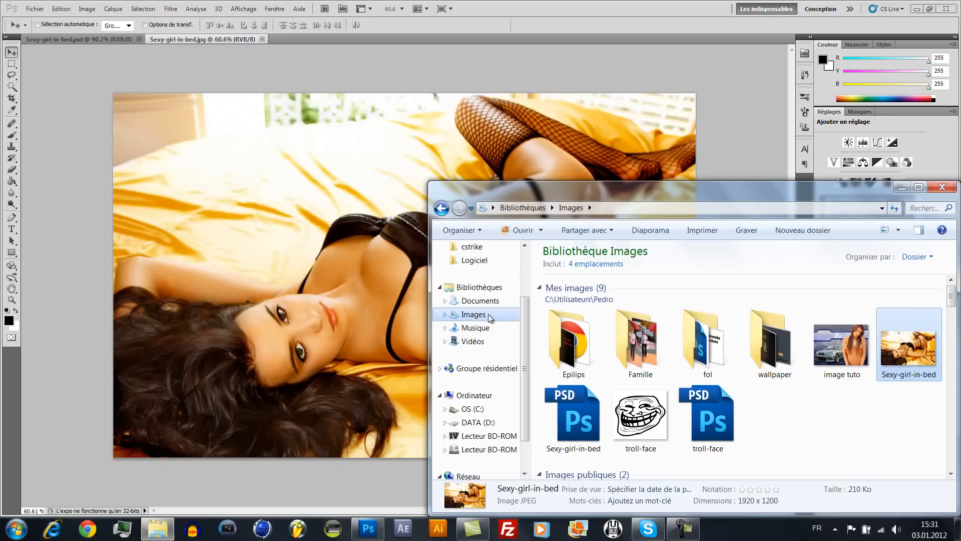
{"action": "scroll", "coordinate": [501, 310], "scroll_direction": "up", "scroll_amount": 2}
{"action": "scroll", "coordinate": [496, 300], "scroll_direction": "up", "scroll_amount": 1}
{"action": "left_click", "coordinate": [490, 287]}
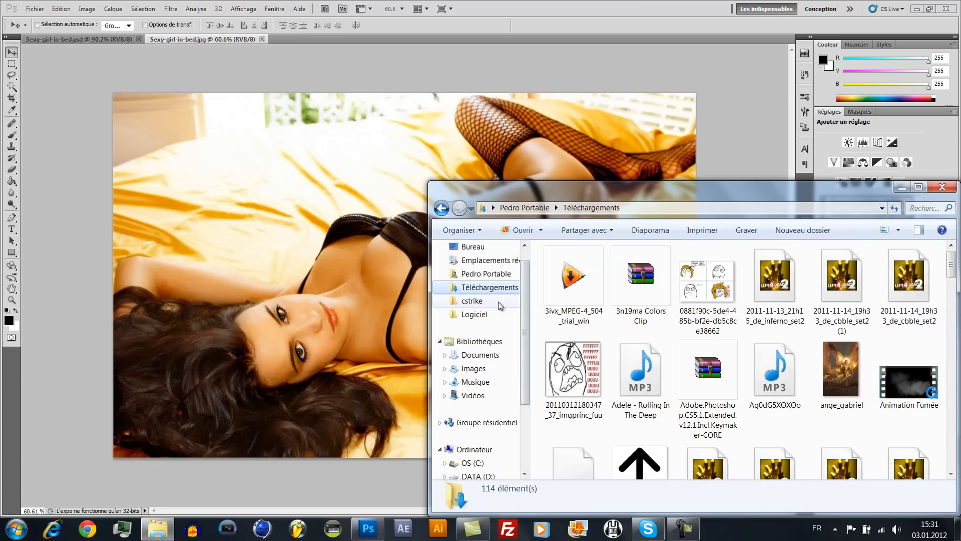
{"action": "left_click", "coordinate": [832, 375]}
{"action": "scroll", "coordinate": [831, 375], "scroll_direction": "down", "scroll_amount": 10}
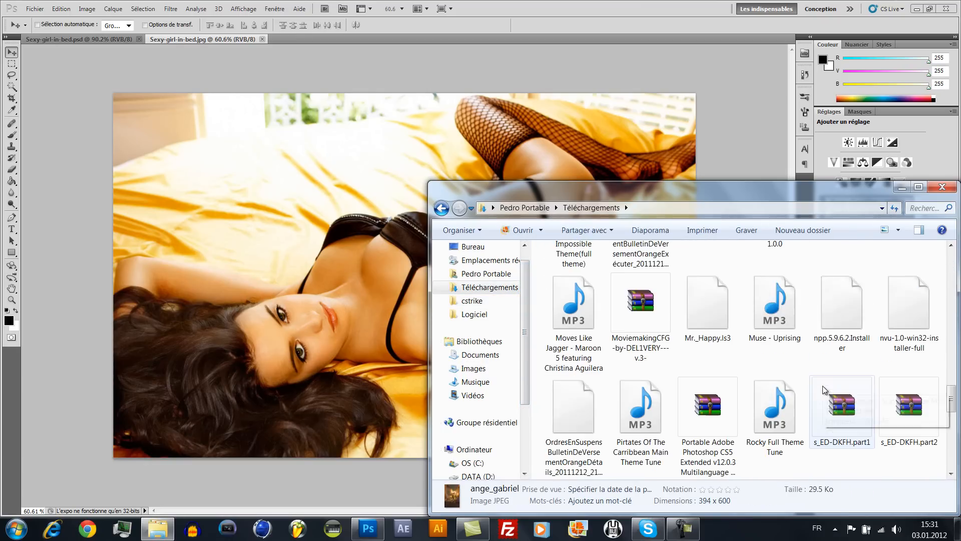
{"action": "scroll", "coordinate": [826, 383], "scroll_direction": "up", "scroll_amount": 2}
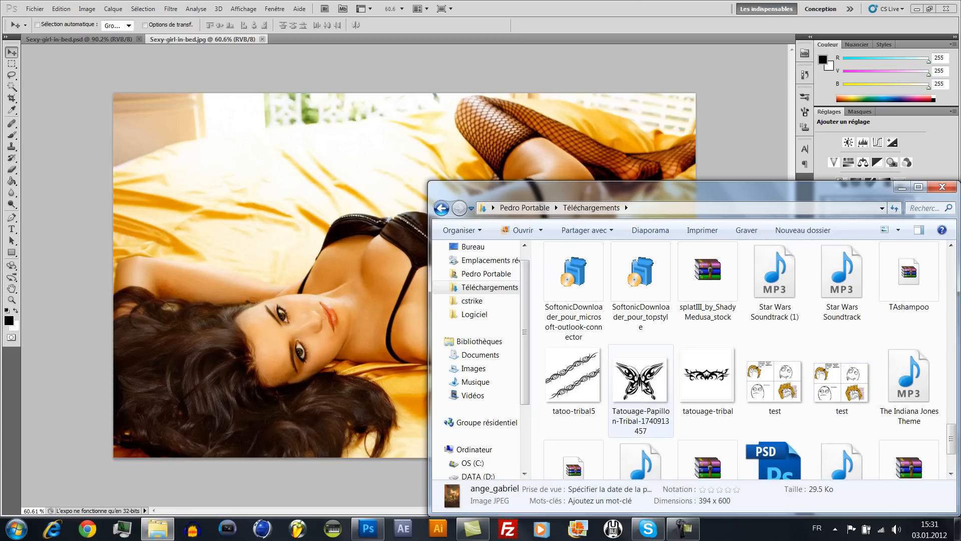
{"action": "left_click", "coordinate": [574, 373]}
{"action": "left_click_drag", "start_coordinate": [576, 395], "coordinate": [293, 273]}
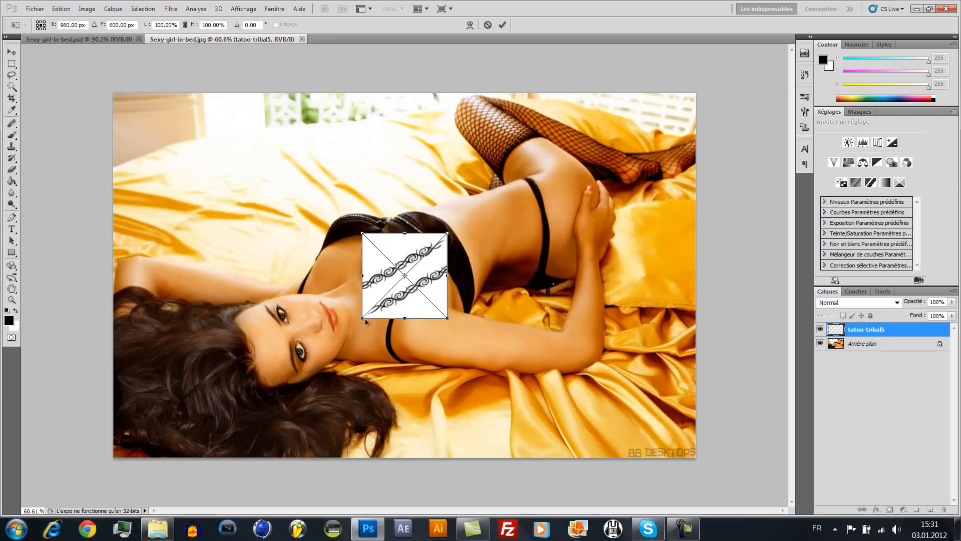
- Position the placed tattoo over the woman's upper arm, rotated about -59°, and rasterize its layer
{"action": "left_click_drag", "start_coordinate": [417, 310], "coordinate": [556, 336]}
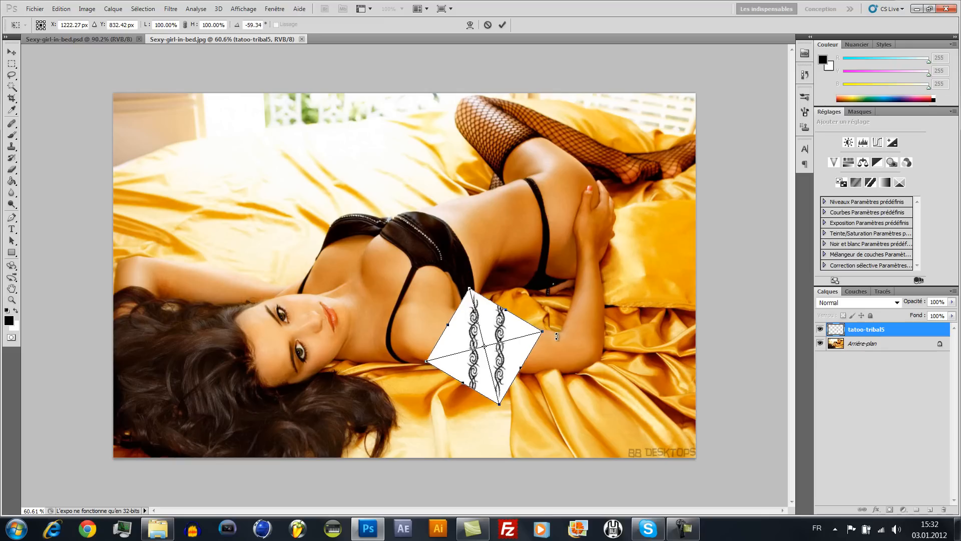
{"action": "left_click_drag", "start_coordinate": [492, 360], "coordinate": [493, 360]}
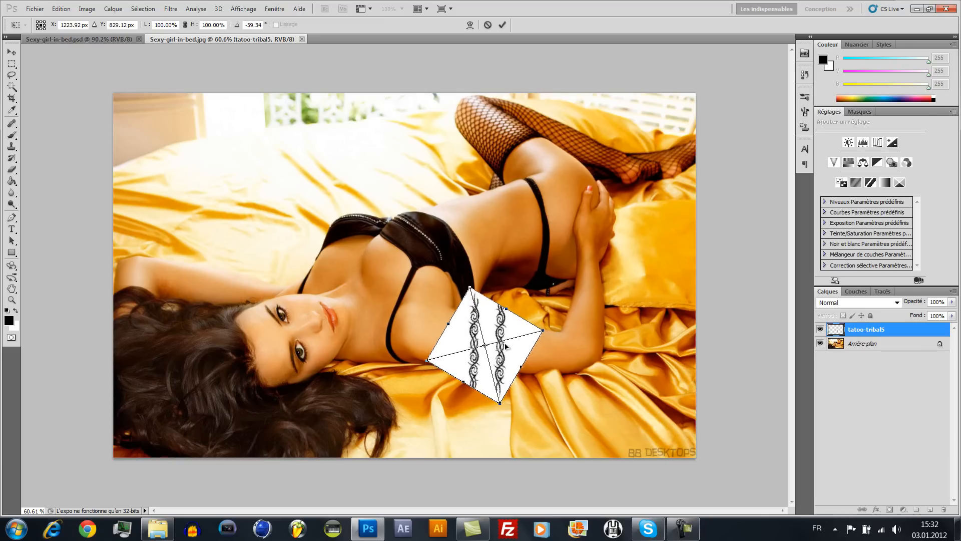
{"action": "key", "text": "Return"}
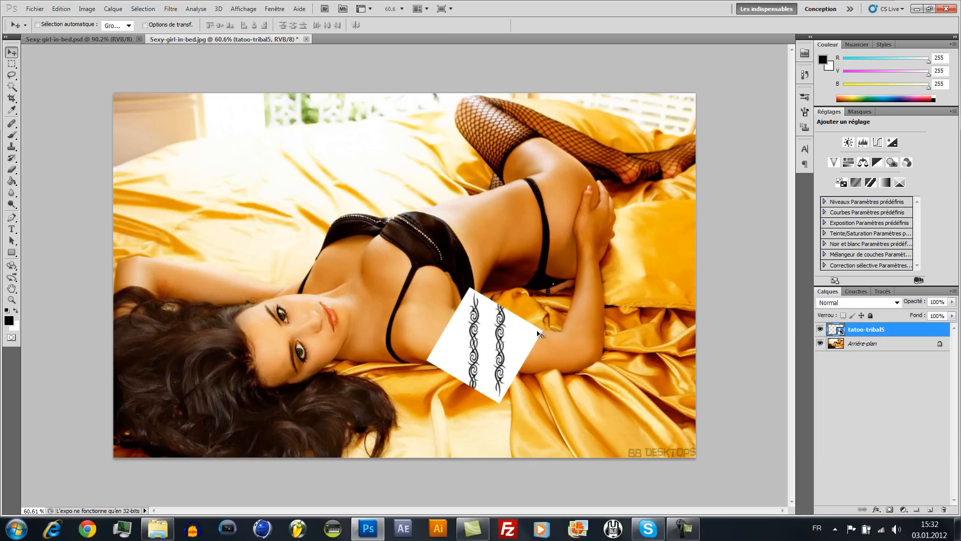
{"action": "right_click", "coordinate": [859, 334]}
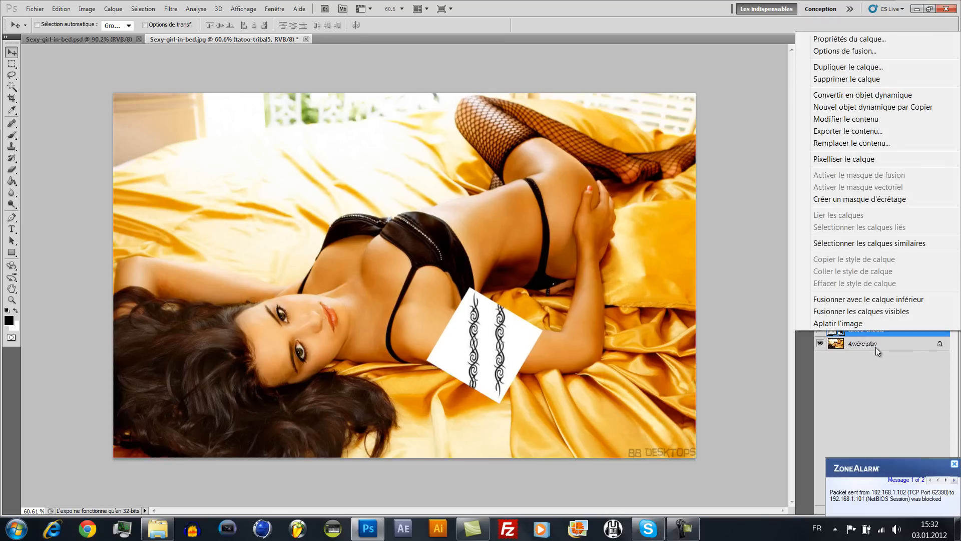
{"action": "left_click", "coordinate": [874, 159]}
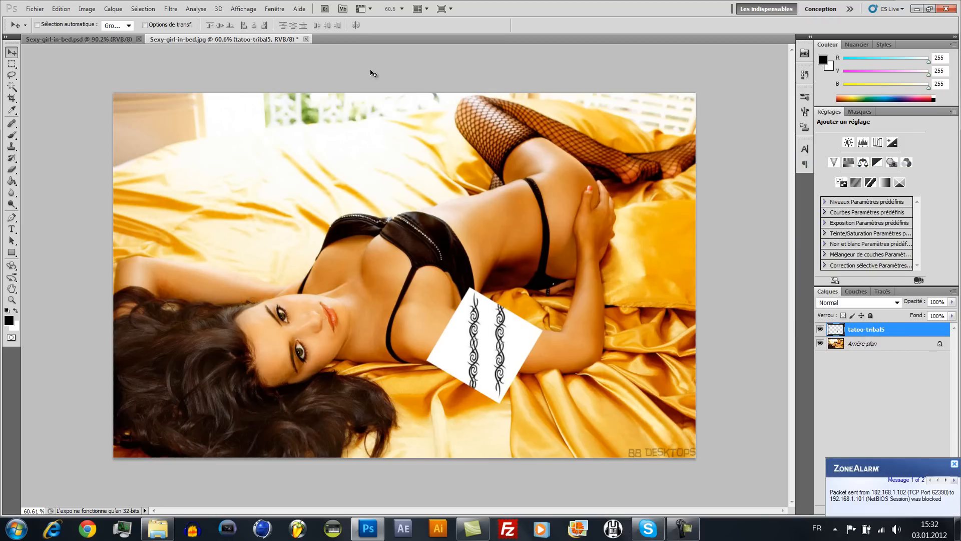
- Apply the Dispersion filter to the tattoo layer with horizontal and vertical scale 10, using Sexy-girl-in-bed.psd as the reference image
{"action": "left_click", "coordinate": [170, 9]}
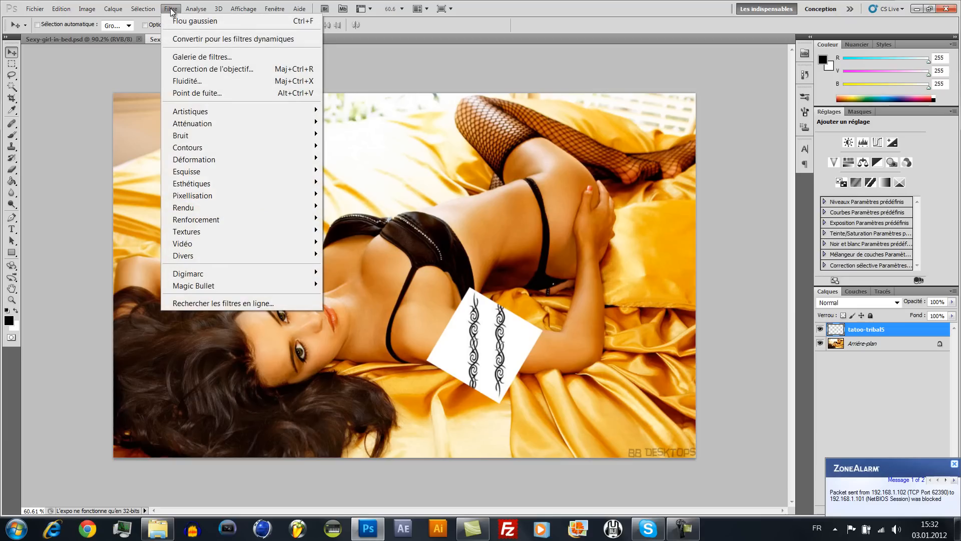
{"action": "mouse_move", "coordinate": [206, 161]}
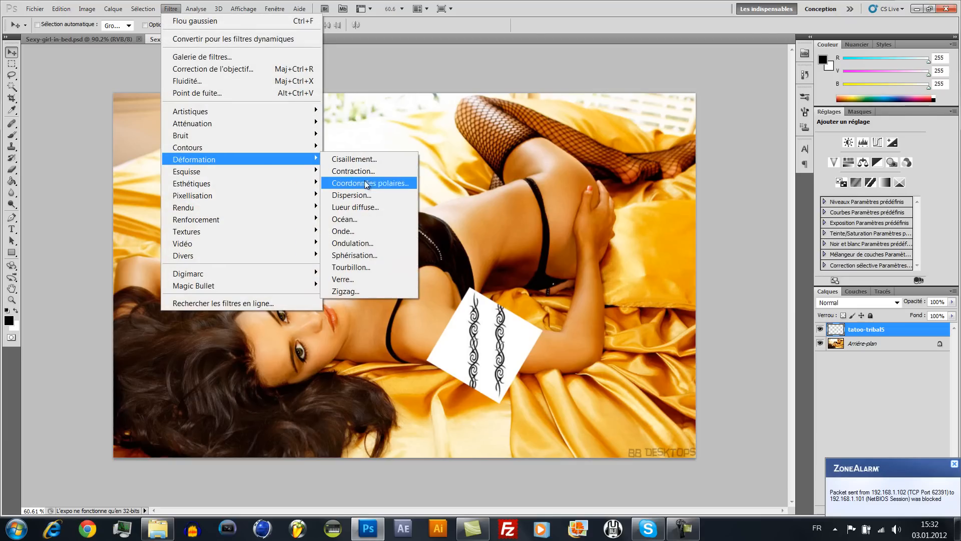
{"action": "left_click", "coordinate": [351, 194]}
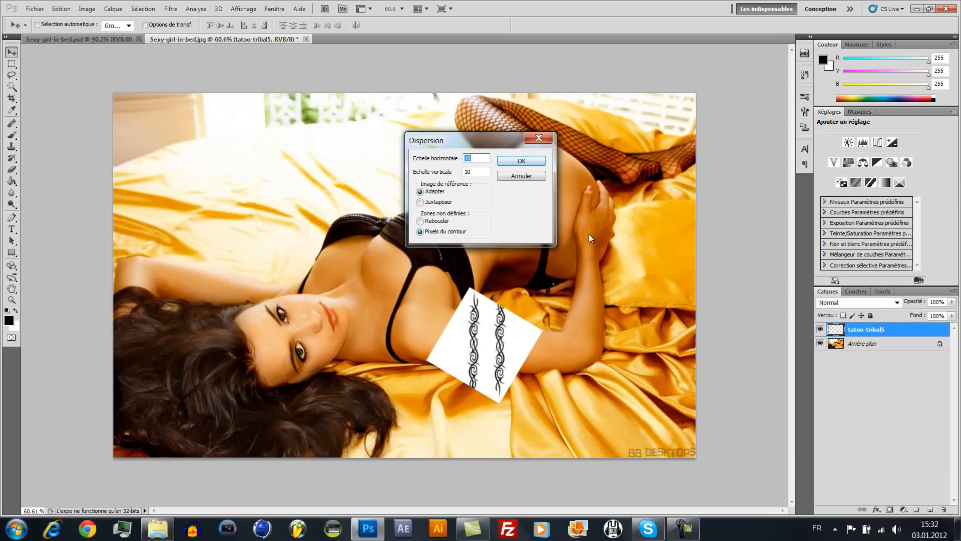
{"action": "left_click", "coordinate": [542, 166]}
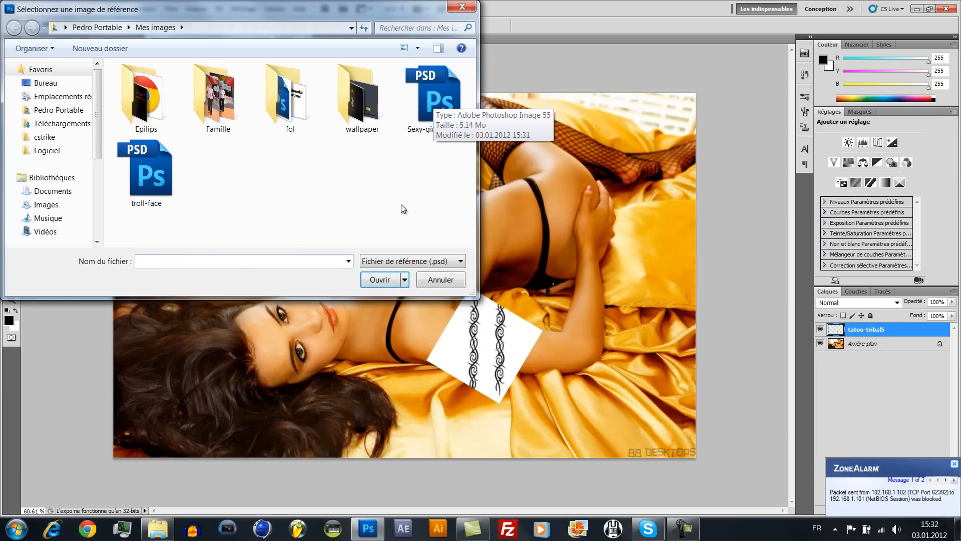
{"action": "left_click", "coordinate": [440, 108]}
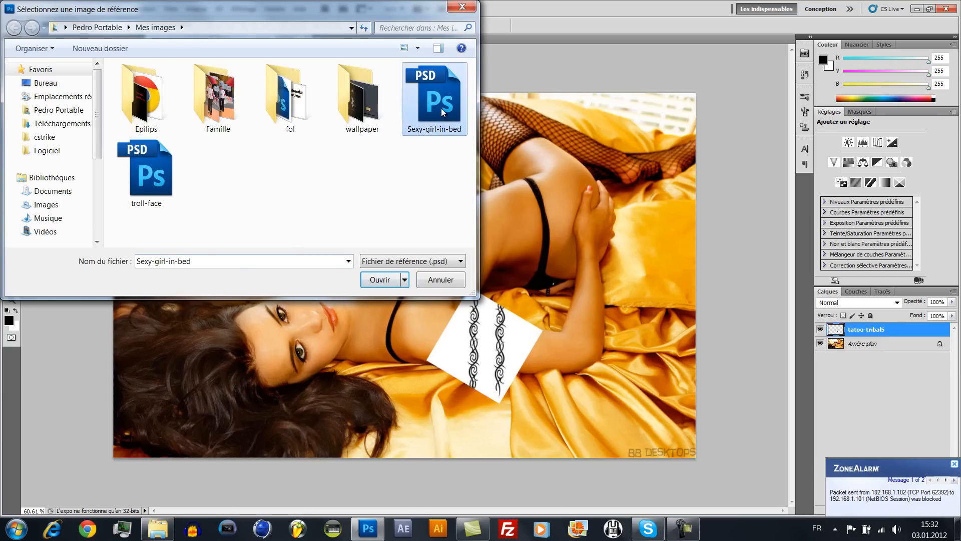
{"action": "left_click", "coordinate": [379, 280]}
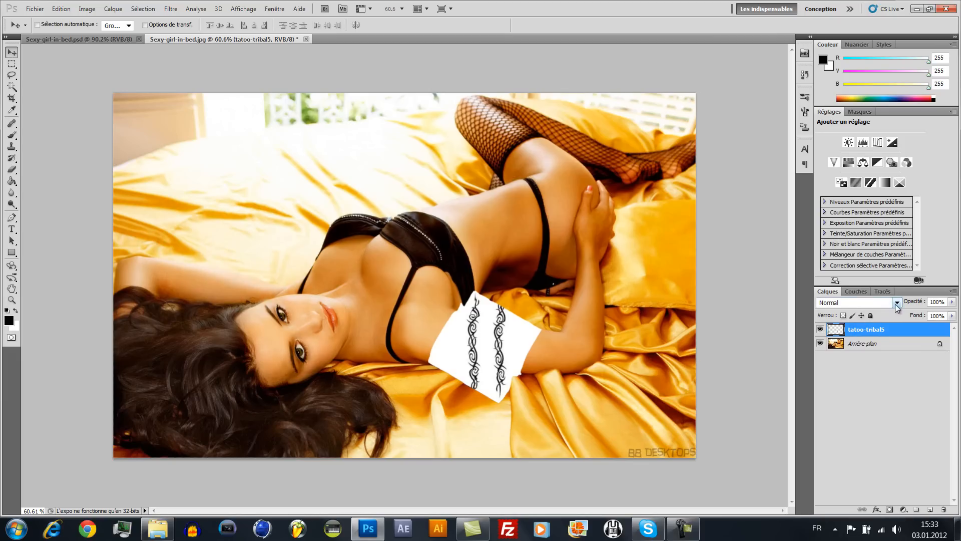
- Set the tatoo-tribal5 layer's blend mode to Produit
{"action": "left_click", "coordinate": [833, 303]}
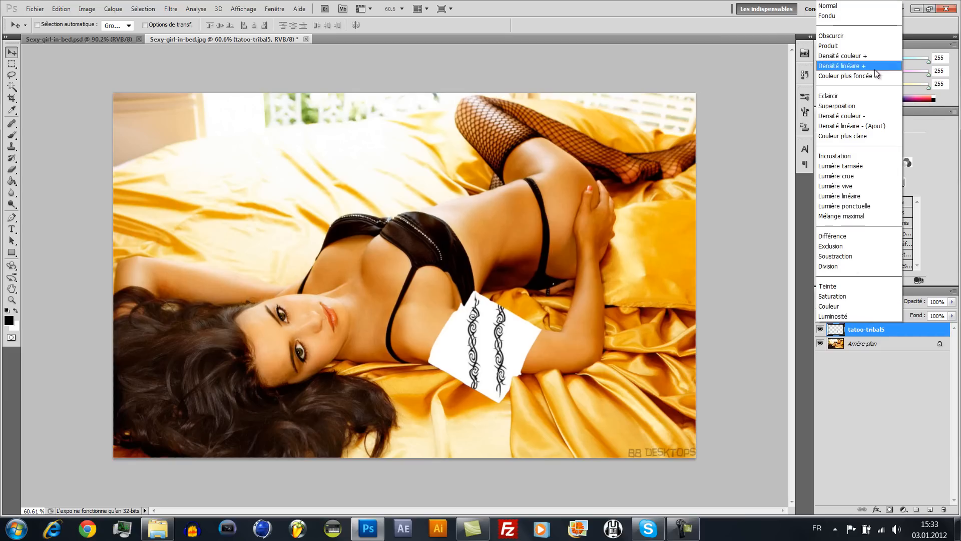
{"action": "left_click", "coordinate": [855, 44]}
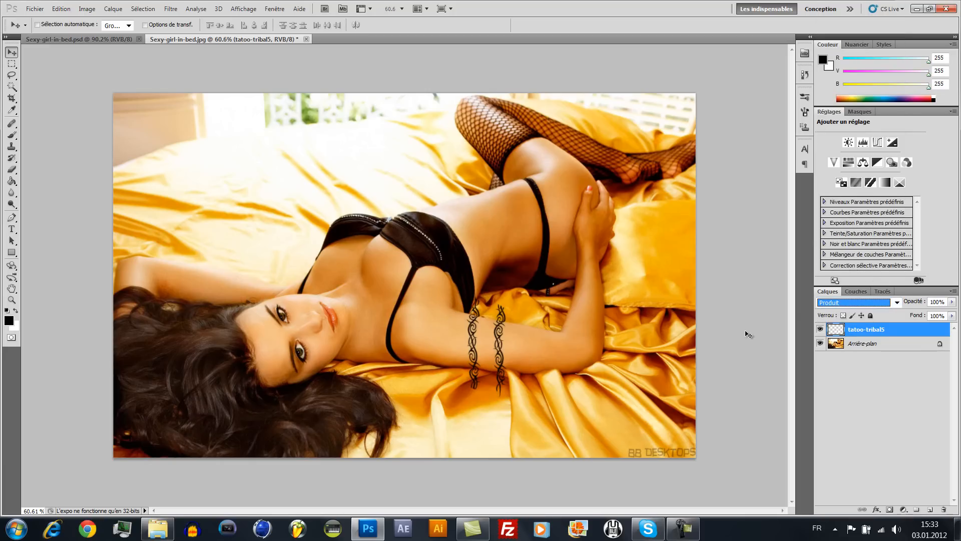
- Try the Obscurcir and Couleur plus foncée blend modes on the tattoo layer and return it to Produit
{"action": "left_click", "coordinate": [846, 304]}
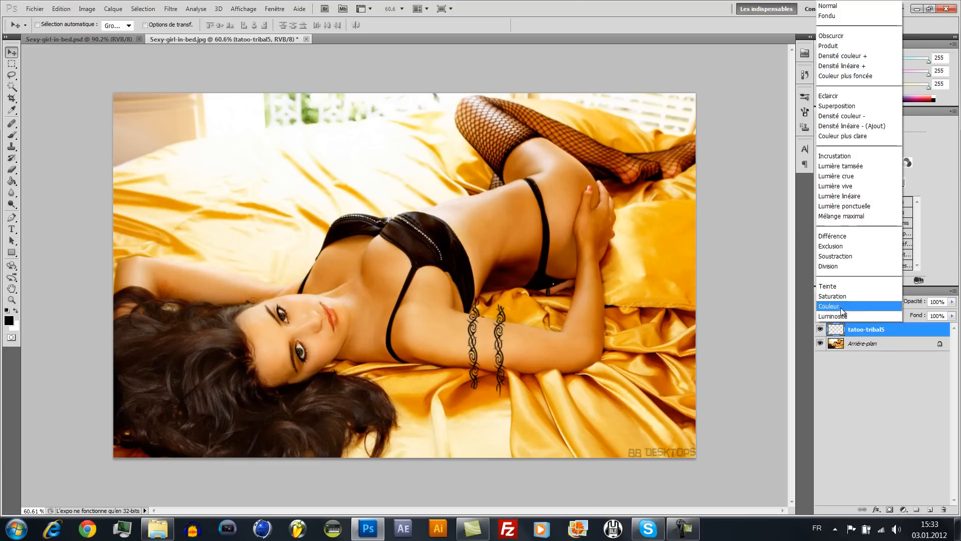
{"action": "left_click", "coordinate": [854, 47]}
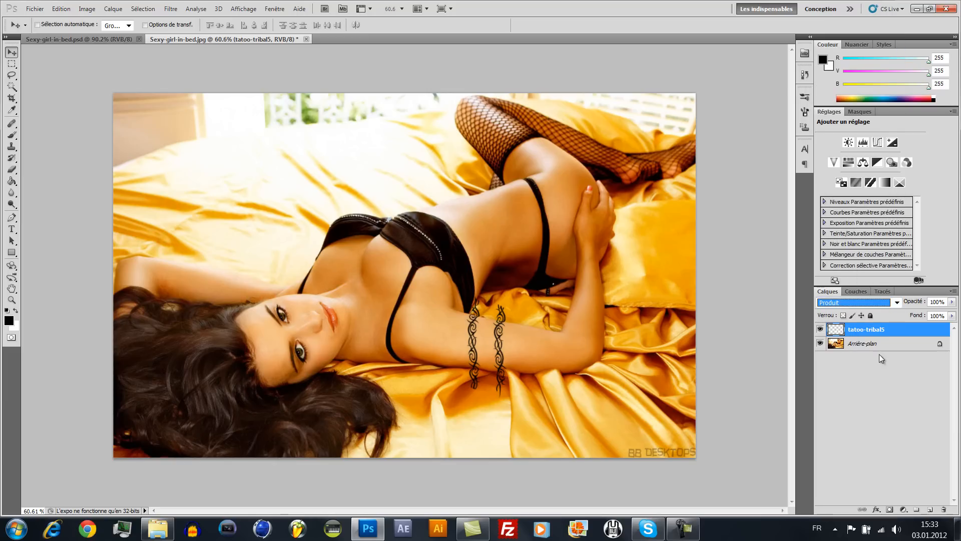
{"action": "left_click", "coordinate": [857, 303]}
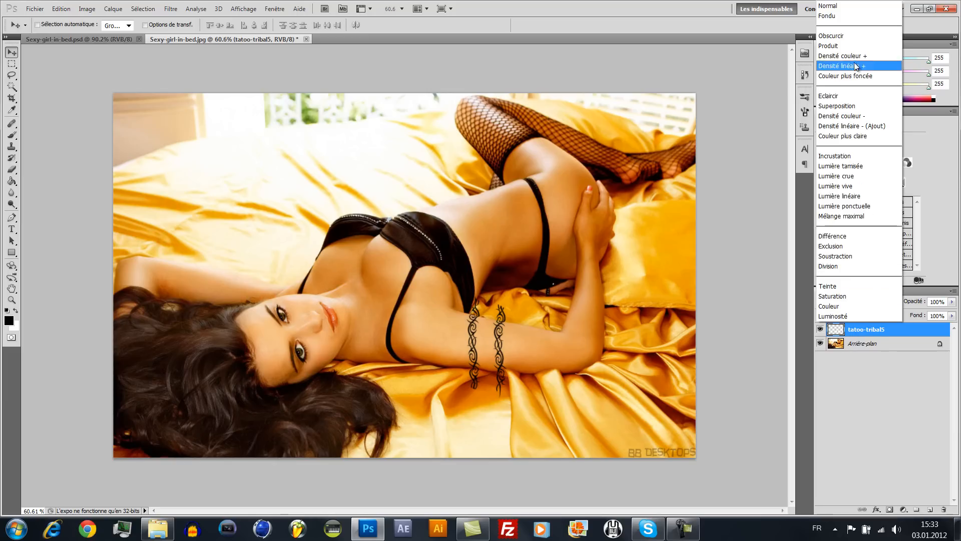
{"action": "left_click", "coordinate": [851, 37]}
{"action": "left_click", "coordinate": [859, 304]}
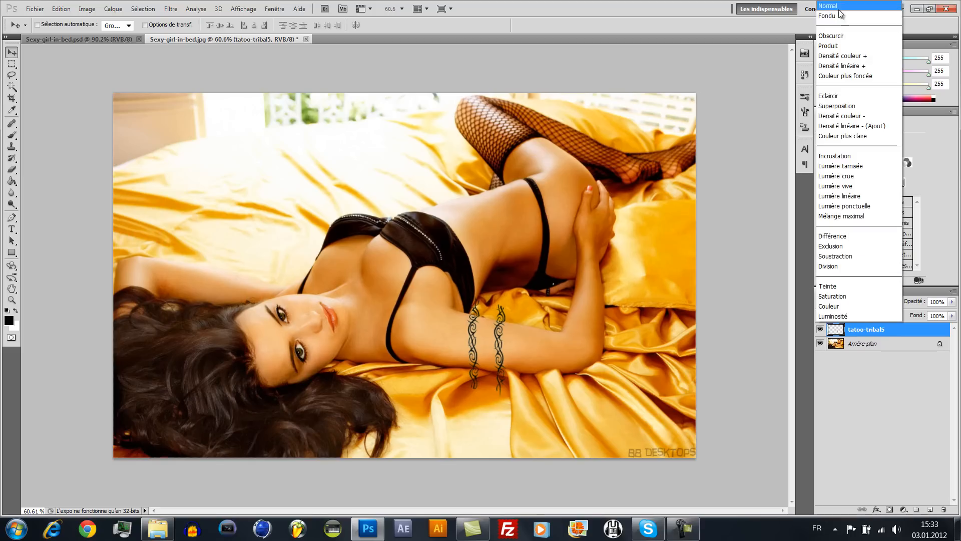
{"action": "left_click", "coordinate": [836, 77]}
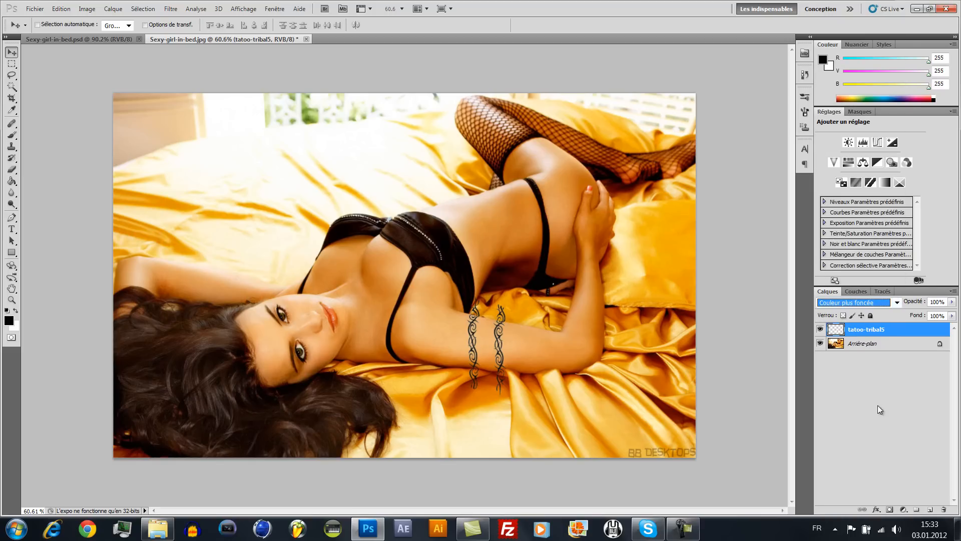
{"action": "left_click", "coordinate": [858, 303]}
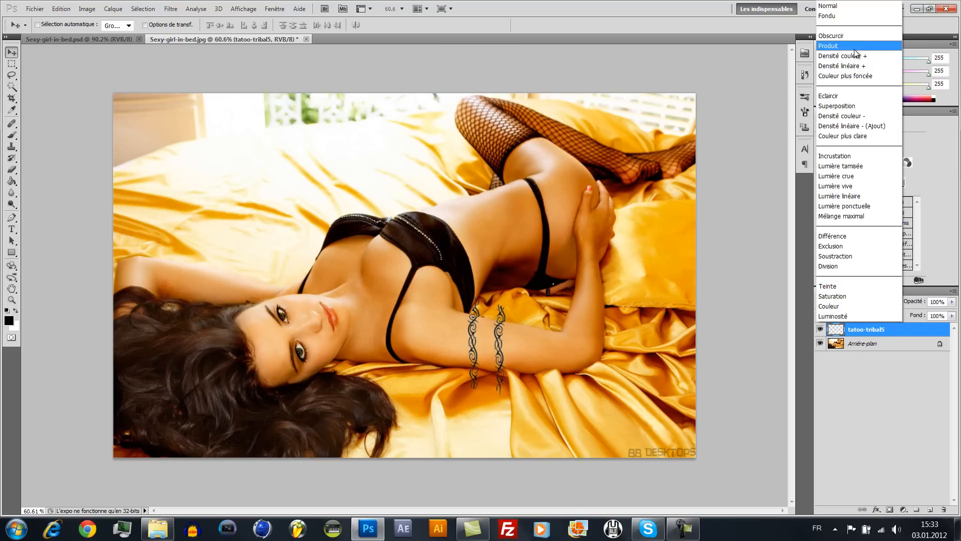
{"action": "left_click", "coordinate": [846, 46]}
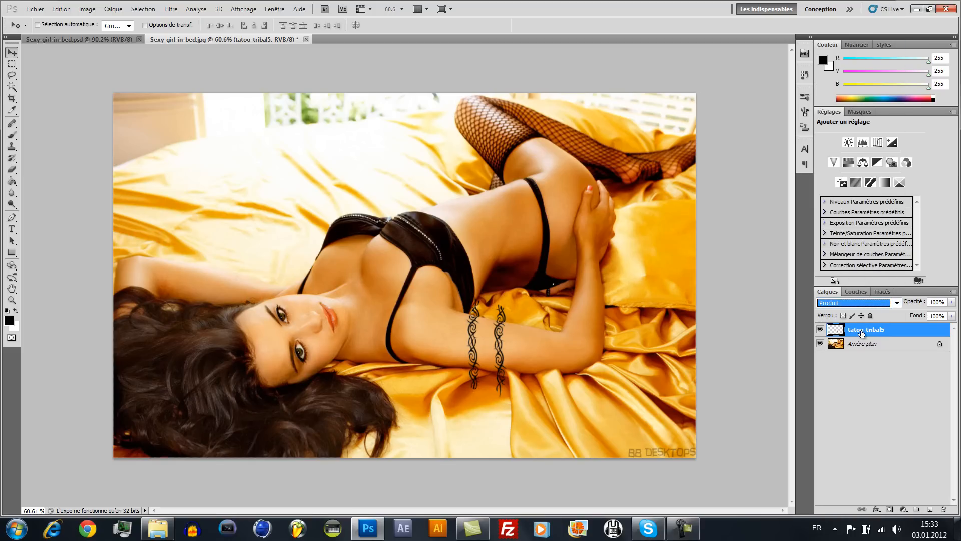
- Compare the Densité couleur + and Densité linéaire + blend modes on the tattoo layer and set it back to Produit
{"action": "left_click", "coordinate": [874, 303]}
{"action": "left_click", "coordinate": [857, 56]}
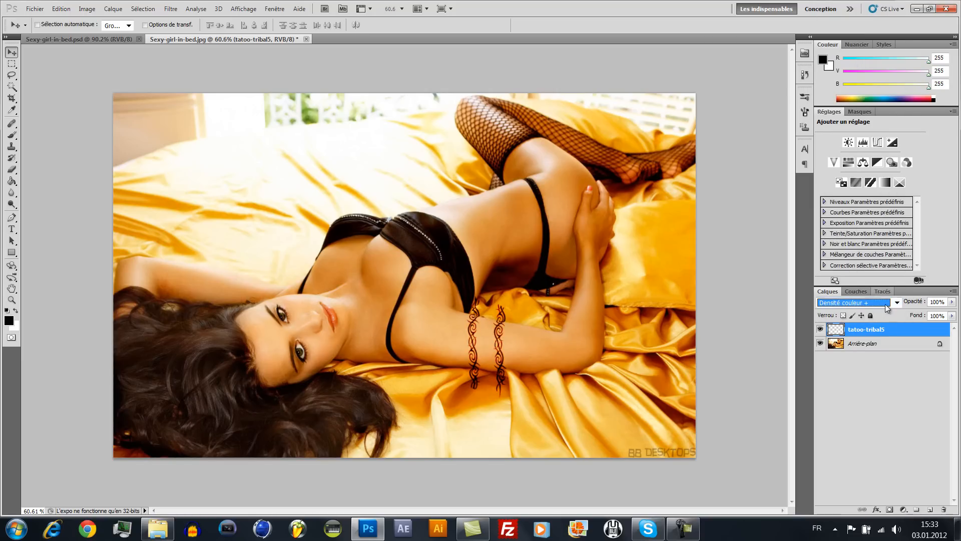
{"action": "left_click", "coordinate": [878, 303]}
{"action": "left_click", "coordinate": [877, 68]}
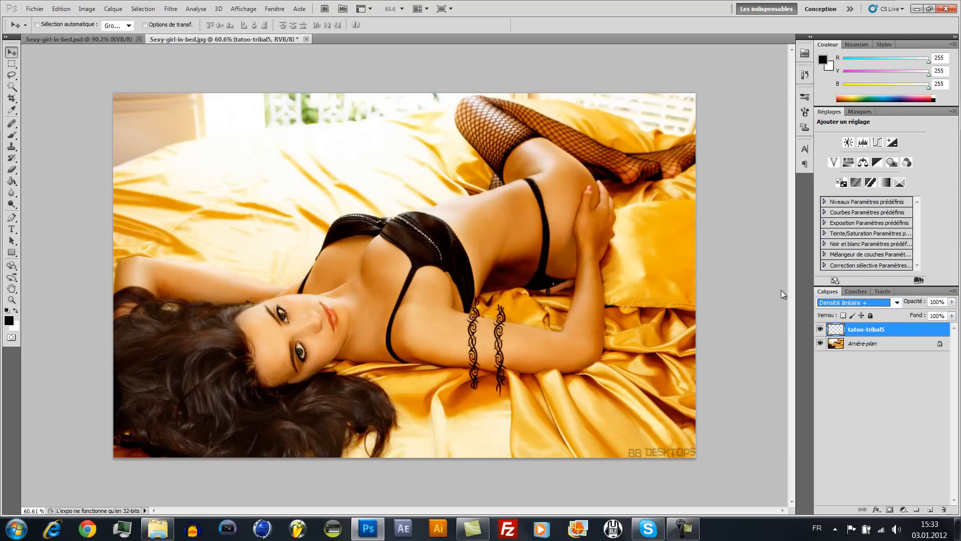
{"action": "left_click", "coordinate": [879, 303]}
{"action": "left_click", "coordinate": [864, 47]}
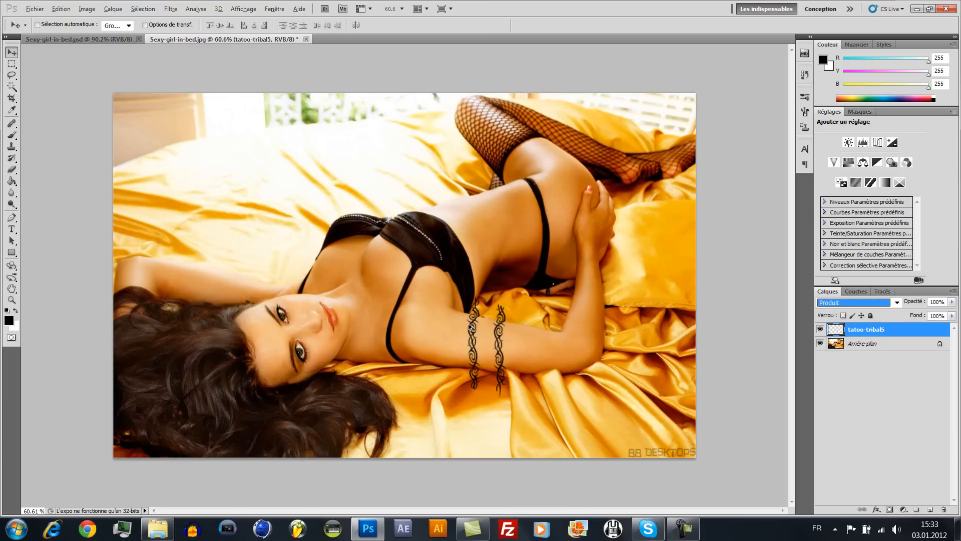
{"action": "key", "text": "ctrl+z"}
{"action": "key", "text": "ctrl+z"}
{"action": "key", "text": "alt"}
{"action": "left_click", "coordinate": [843, 376]}
{"action": "left_click", "coordinate": [865, 345]}
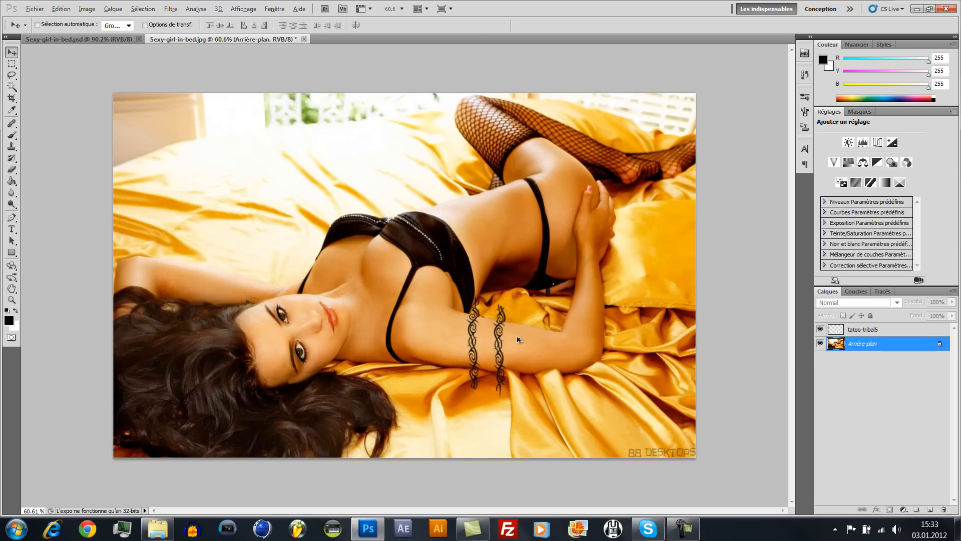
{"action": "left_click", "coordinate": [862, 329]}
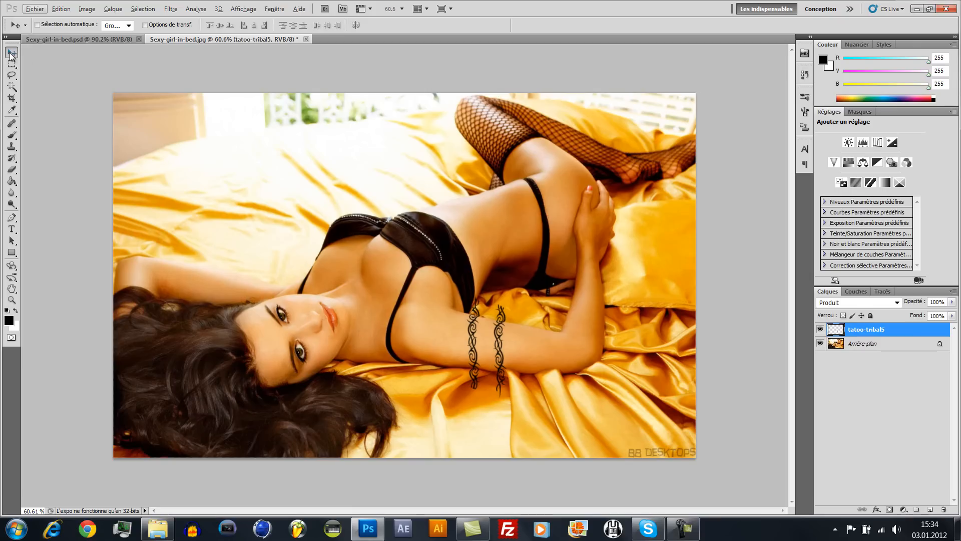
- View the image at 100% and examine closely the upper ends of both tattoo bands where they extend past the arm
{"action": "key", "text": "alt"}
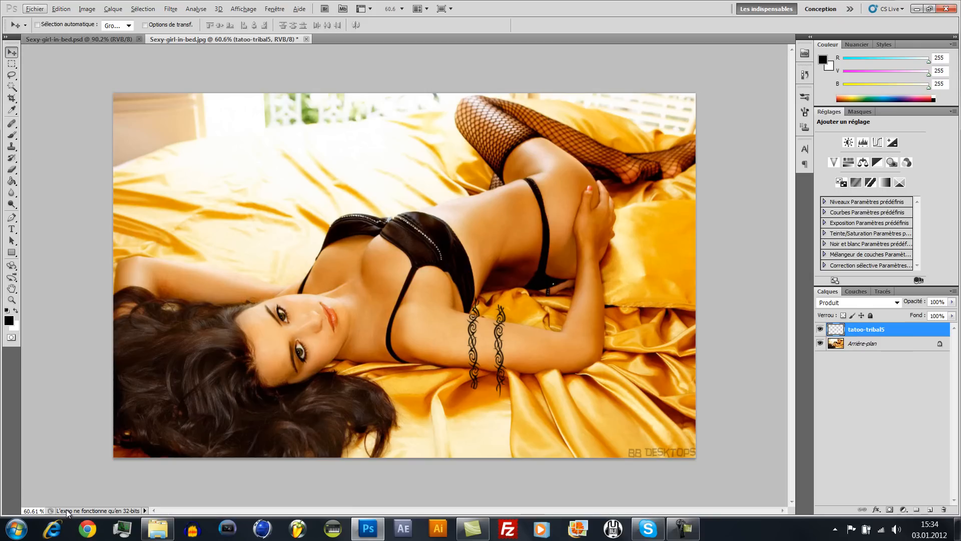
{"action": "left_click", "coordinate": [43, 508]}
{"action": "key", "text": "End"}
{"action": "left_click_drag", "start_coordinate": [40, 510], "coordinate": [5, 514]}
{"action": "key", "text": "Return"}
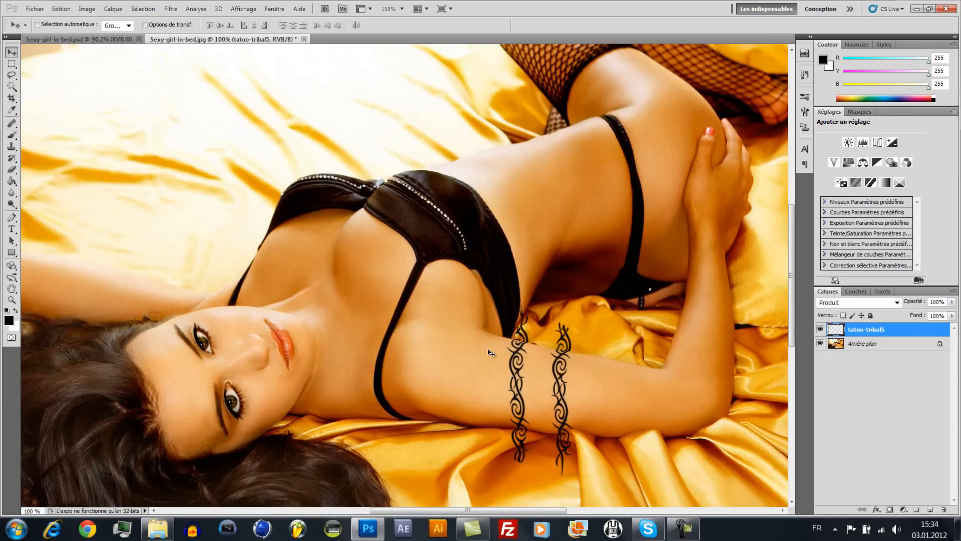
{"action": "scroll", "coordinate": [490, 354], "scroll_direction": "up", "scroll_amount": 4}
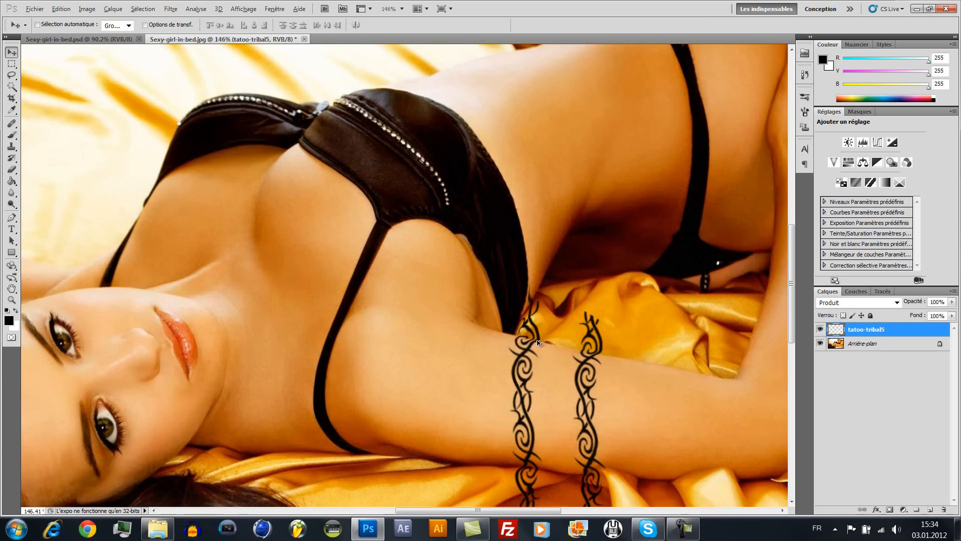
{"action": "scroll", "coordinate": [567, 346], "scroll_direction": "up", "scroll_amount": 6}
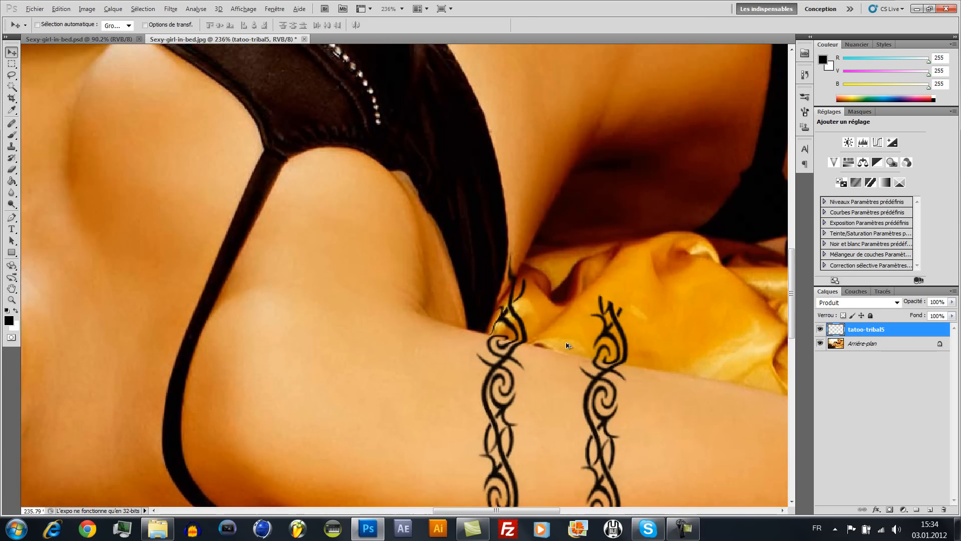
{"action": "scroll", "coordinate": [567, 346], "scroll_direction": "up", "scroll_amount": 2}
{"action": "scroll", "coordinate": [565, 351], "scroll_direction": "down", "scroll_amount": 6}
{"action": "scroll", "coordinate": [564, 353], "scroll_direction": "up", "scroll_amount": 6}
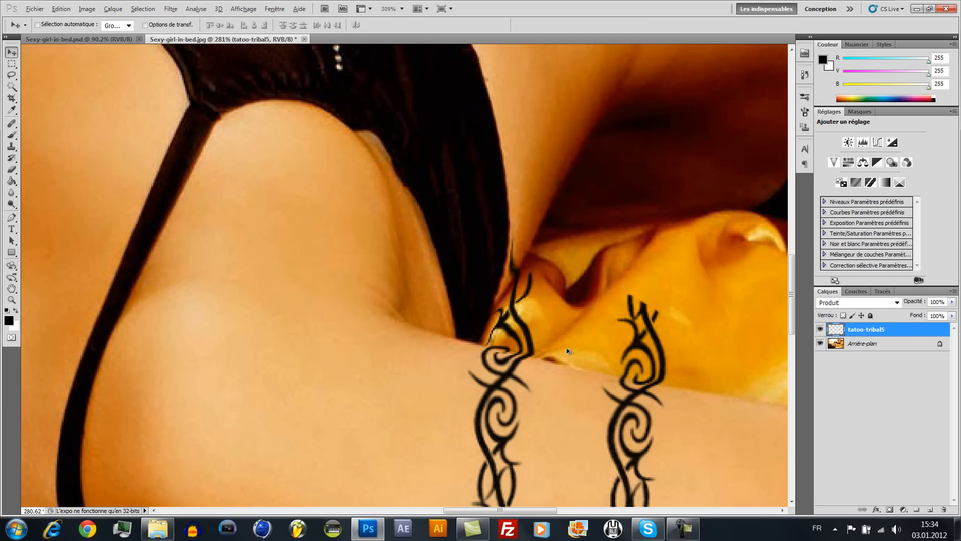
{"action": "scroll", "coordinate": [567, 351], "scroll_direction": "down", "scroll_amount": 8}
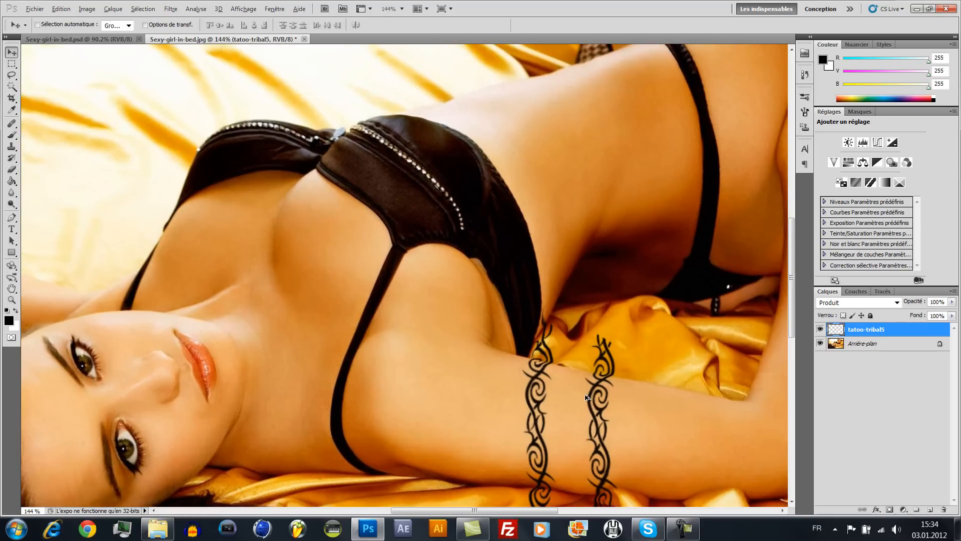
{"action": "scroll", "coordinate": [587, 411], "scroll_direction": "up", "scroll_amount": 1}
{"action": "scroll", "coordinate": [584, 393], "scroll_direction": "up", "scroll_amount": 2}
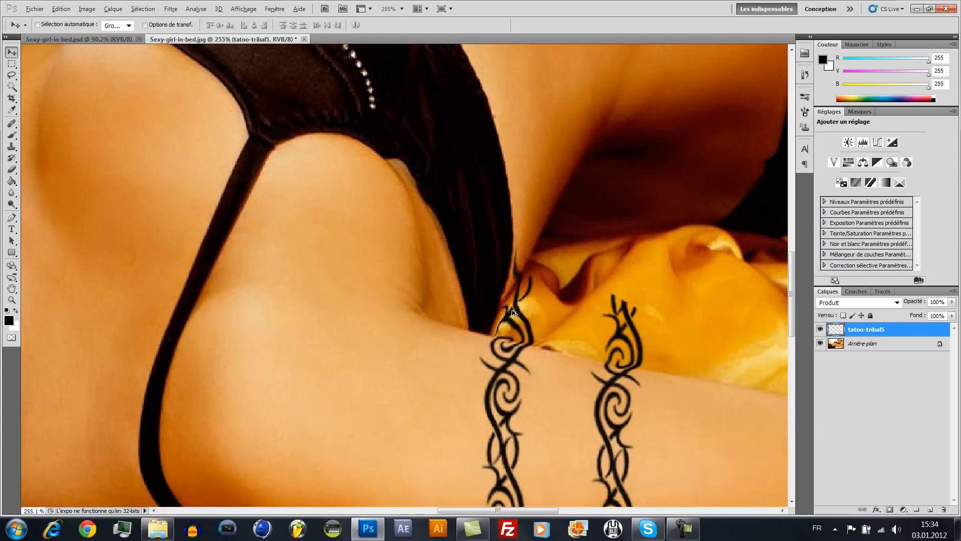
{"action": "key", "text": "alt"}
{"action": "key", "text": "Right"}
{"action": "key", "text": "Right"}
- Erase the parts of both tattoo bands that extend beyond the arm's upper edge with the Eraser tool (Outil Gomme)
{"action": "left_click", "coordinate": [17, 173]}
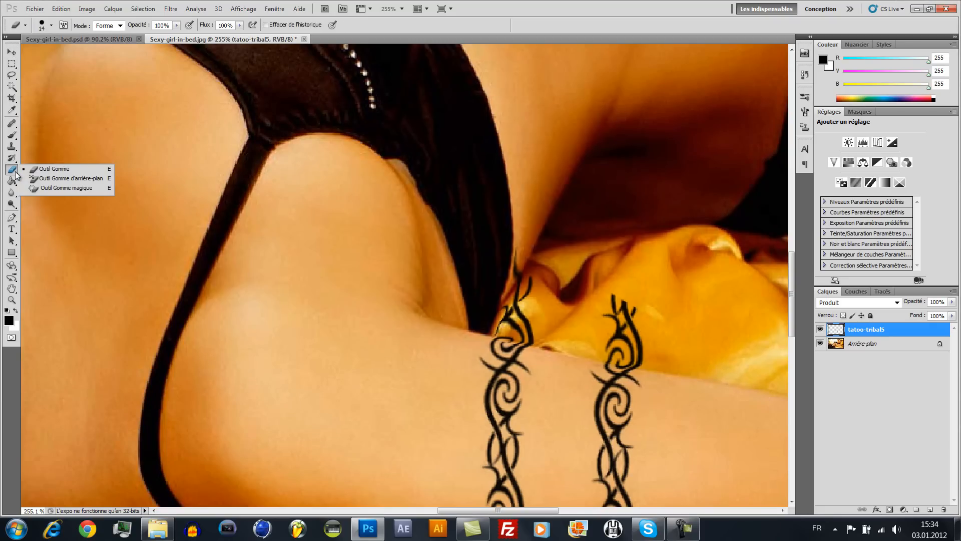
{"action": "left_click", "coordinate": [48, 171]}
{"action": "mouse_move", "coordinate": [528, 272]}
{"action": "left_mouse_down"}
{"action": "mouse_move", "coordinate": [521, 254]}
{"action": "mouse_move", "coordinate": [510, 266]}
{"action": "mouse_move", "coordinate": [540, 281]}
{"action": "mouse_move", "coordinate": [488, 291]}
{"action": "mouse_move", "coordinate": [600, 291]}
{"action": "mouse_move", "coordinate": [684, 323]}
{"action": "mouse_move", "coordinate": [557, 287]}
{"action": "mouse_move", "coordinate": [676, 316]}
{"action": "mouse_move", "coordinate": [610, 315]}
{"action": "mouse_move", "coordinate": [646, 328]}
{"action": "mouse_move", "coordinate": [457, 281]}
{"action": "mouse_move", "coordinate": [608, 316]}
{"action": "mouse_move", "coordinate": [524, 305]}
{"action": "mouse_move", "coordinate": [493, 313]}
{"action": "mouse_move", "coordinate": [641, 335]}
{"action": "mouse_move", "coordinate": [604, 340]}
{"action": "mouse_move", "coordinate": [649, 353]}
{"action": "mouse_move", "coordinate": [599, 347]}
{"action": "left_mouse_up"}
{"action": "mouse_move", "coordinate": [502, 326]}
{"action": "left_mouse_down"}
{"action": "mouse_move", "coordinate": [492, 323]}
{"action": "mouse_move", "coordinate": [502, 323]}
{"action": "mouse_move", "coordinate": [494, 334]}
{"action": "left_mouse_up"}
{"action": "scroll", "coordinate": [495, 335], "scroll_direction": "up", "scroll_amount": 8}
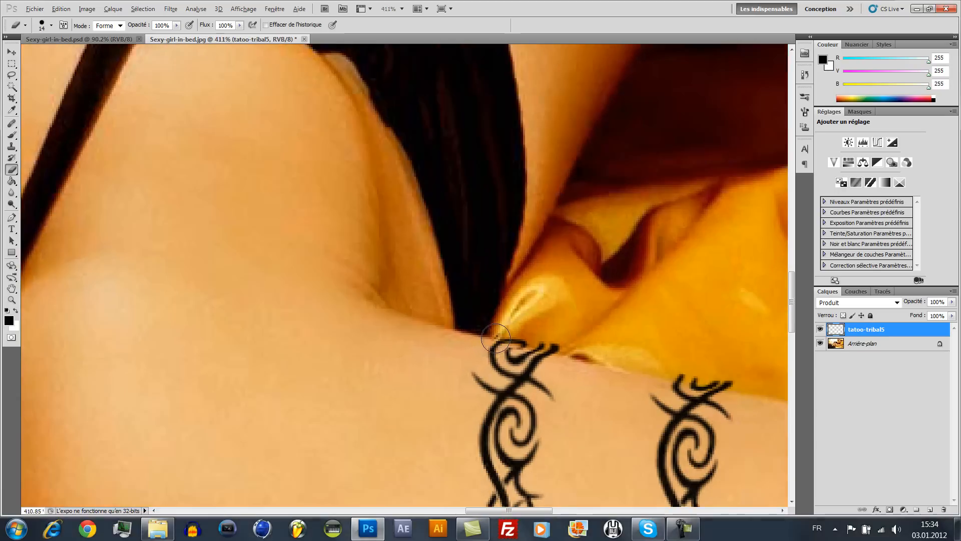
{"action": "scroll", "coordinate": [504, 334], "scroll_direction": "down", "scroll_amount": 4}
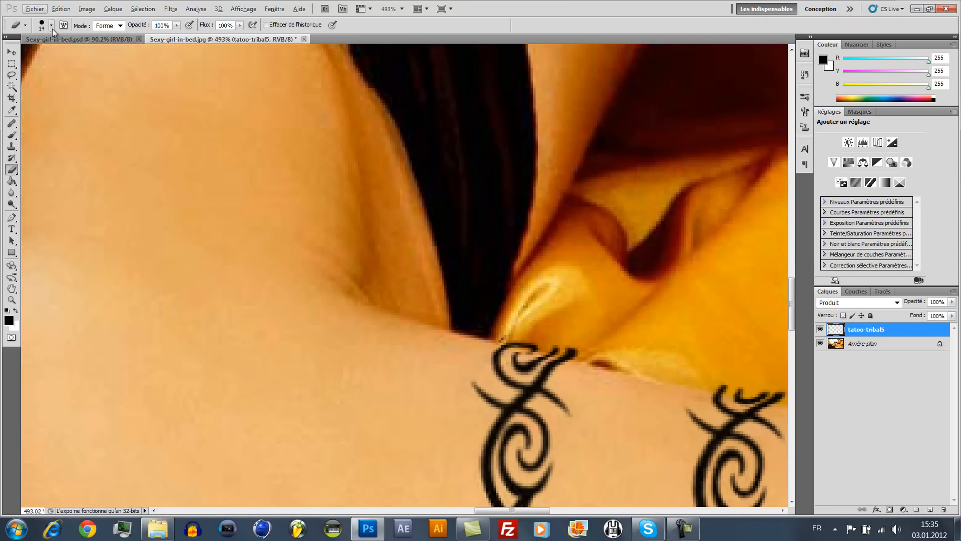
- Set the eraser size to 5 px and trim the remaining tattoo bits along the arm's upper edge on both bands
{"action": "left_click", "coordinate": [51, 26]}
{"action": "left_click", "coordinate": [48, 54]}
{"action": "left_click_drag", "start_coordinate": [48, 54], "coordinate": [16, 55]}
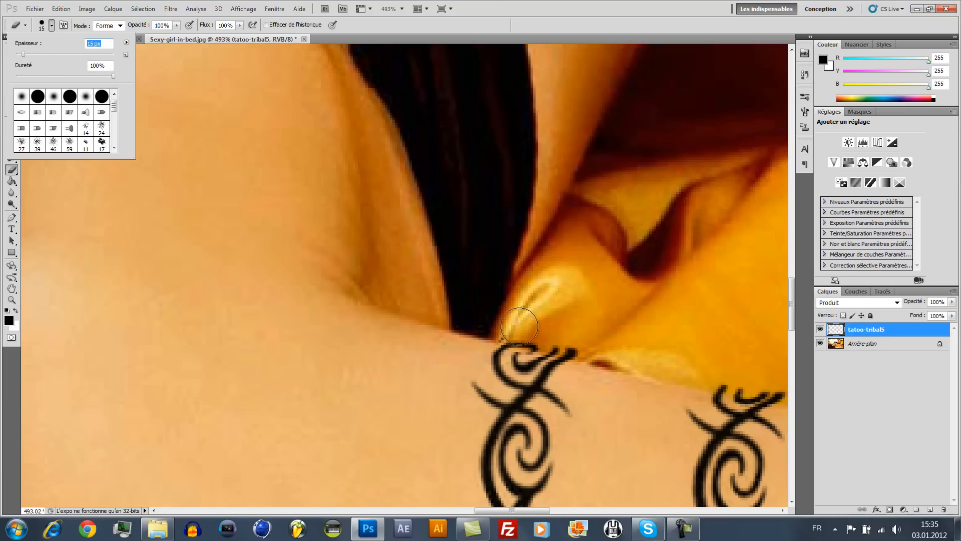
{"action": "left_click_drag", "start_coordinate": [22, 53], "coordinate": [19, 53]}
{"action": "left_click", "coordinate": [503, 334]}
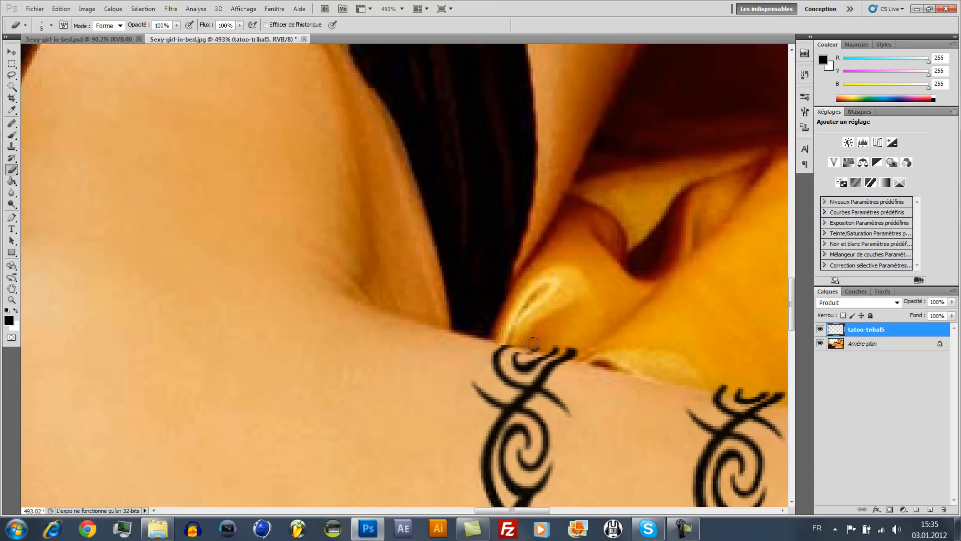
{"action": "left_click_drag", "start_coordinate": [548, 347], "coordinate": [591, 358]}
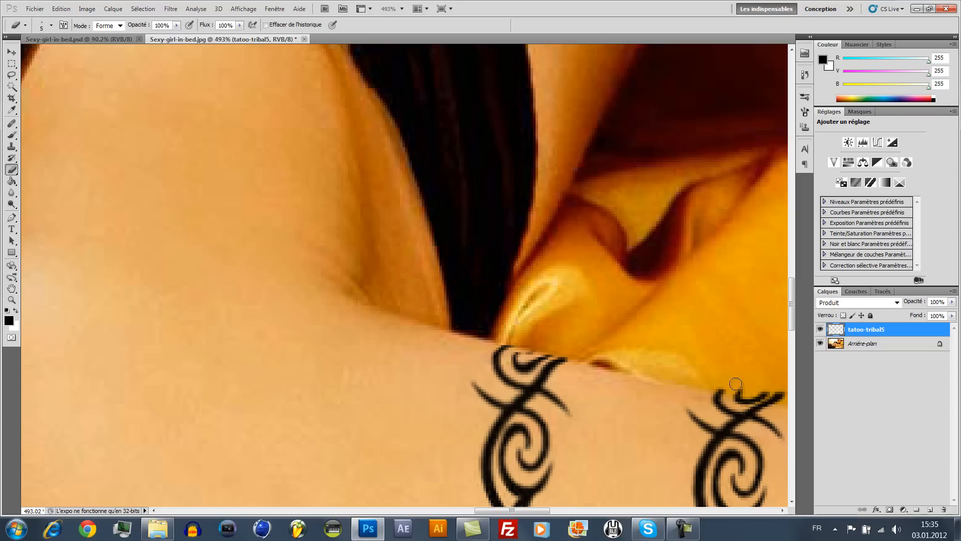
{"action": "left_click_drag", "start_coordinate": [509, 506], "coordinate": [541, 510]}
{"action": "mouse_move", "coordinate": [480, 396]}
{"action": "left_mouse_down"}
{"action": "mouse_move", "coordinate": [396, 384]}
{"action": "mouse_move", "coordinate": [462, 396]}
{"action": "mouse_move", "coordinate": [403, 385]}
{"action": "left_mouse_up"}
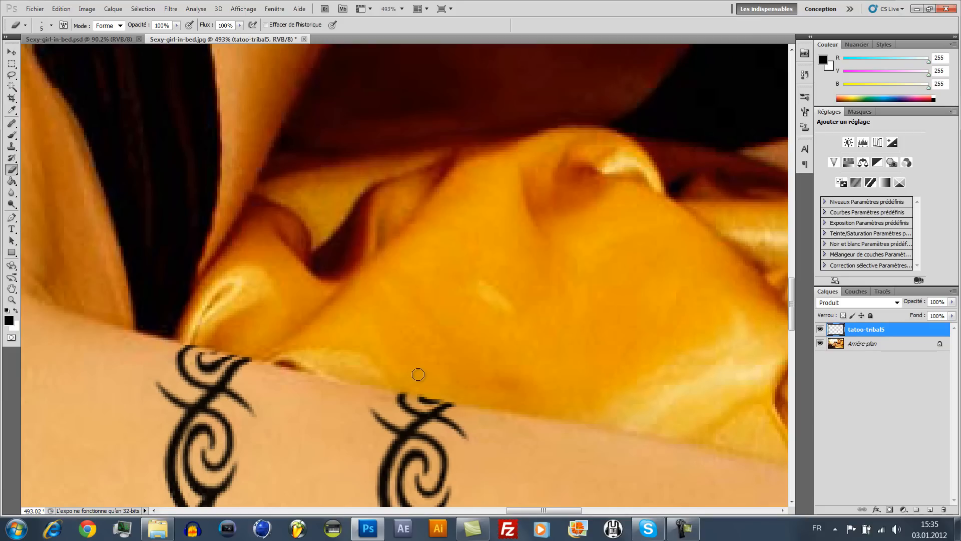
- Enlarge the eraser to 82 px for removing the tattoo bands' lower ends over the sheet
{"action": "scroll", "coordinate": [415, 375], "scroll_direction": "down", "scroll_amount": 8}
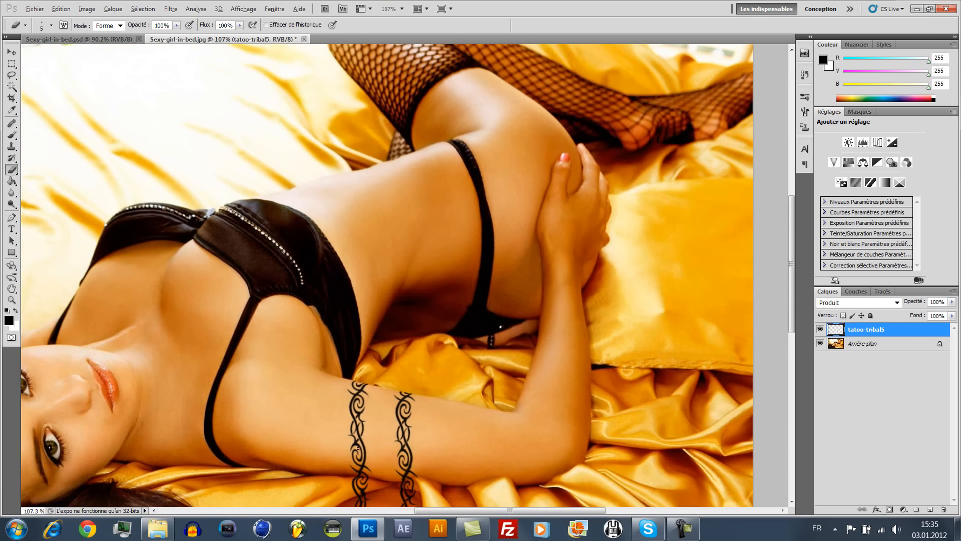
{"action": "scroll", "coordinate": [367, 440], "scroll_direction": "down", "scroll_amount": 1}
{"action": "scroll", "coordinate": [353, 479], "scroll_direction": "up", "scroll_amount": 2}
{"action": "scroll", "coordinate": [356, 481], "scroll_direction": "down", "scroll_amount": 4}
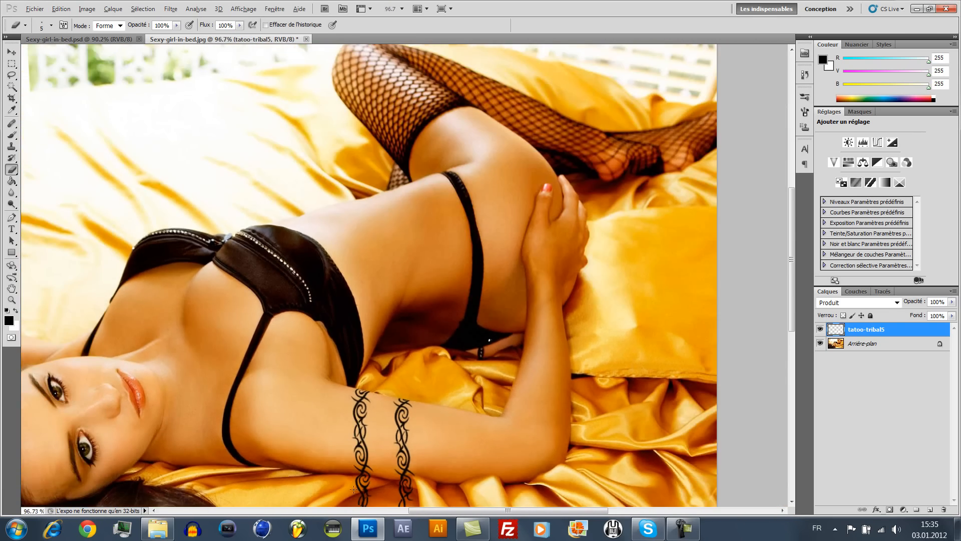
{"action": "scroll", "coordinate": [484, 388], "scroll_direction": "up", "scroll_amount": 2}
{"action": "scroll", "coordinate": [549, 402], "scroll_direction": "up", "scroll_amount": 5}
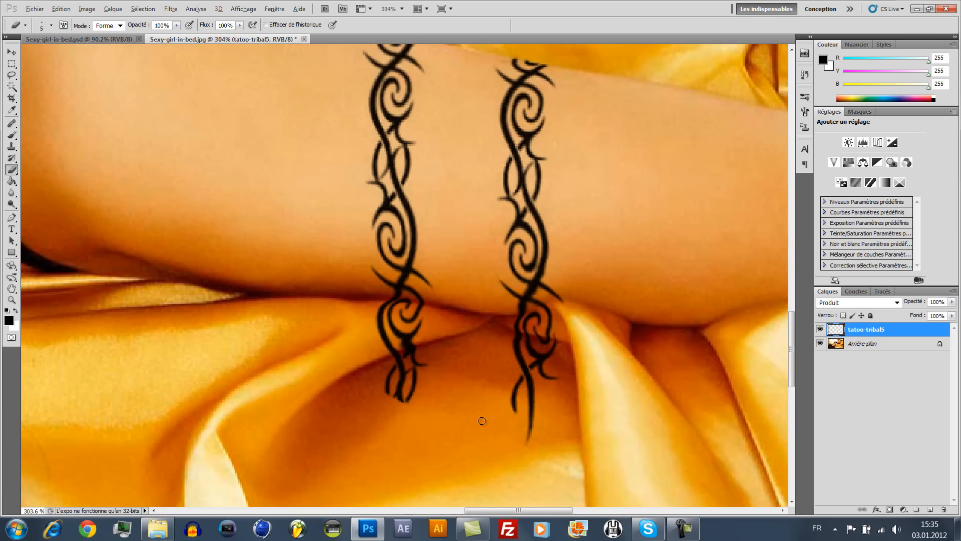
{"action": "left_click", "coordinate": [52, 25]}
{"action": "left_click_drag", "start_coordinate": [80, 68], "coordinate": [86, 68]}
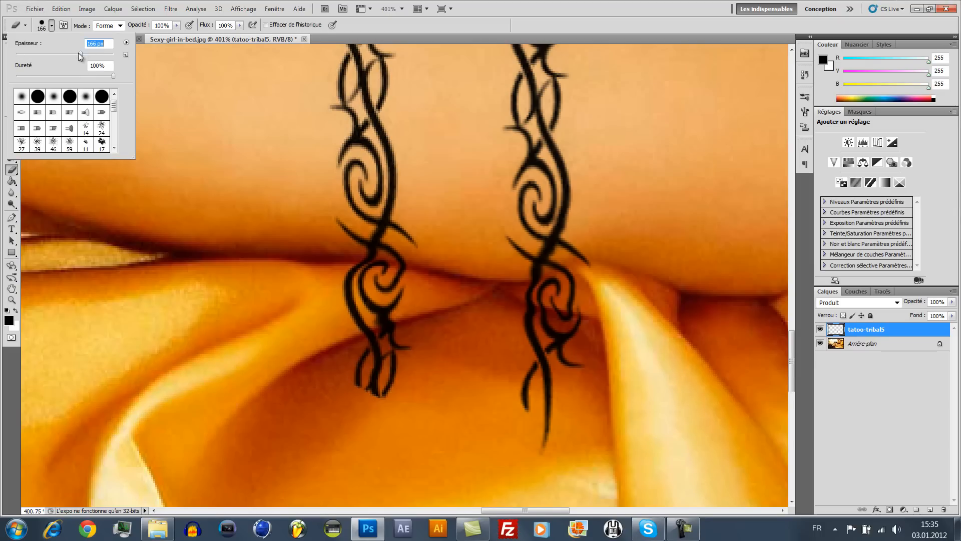
{"action": "left_click_drag", "start_coordinate": [33, 53], "coordinate": [56, 58]}
- Try erasing the lower ends of both tattoo bands with broad strokes, and undo these strokes
{"action": "left_click_drag", "start_coordinate": [451, 408], "coordinate": [359, 333]}
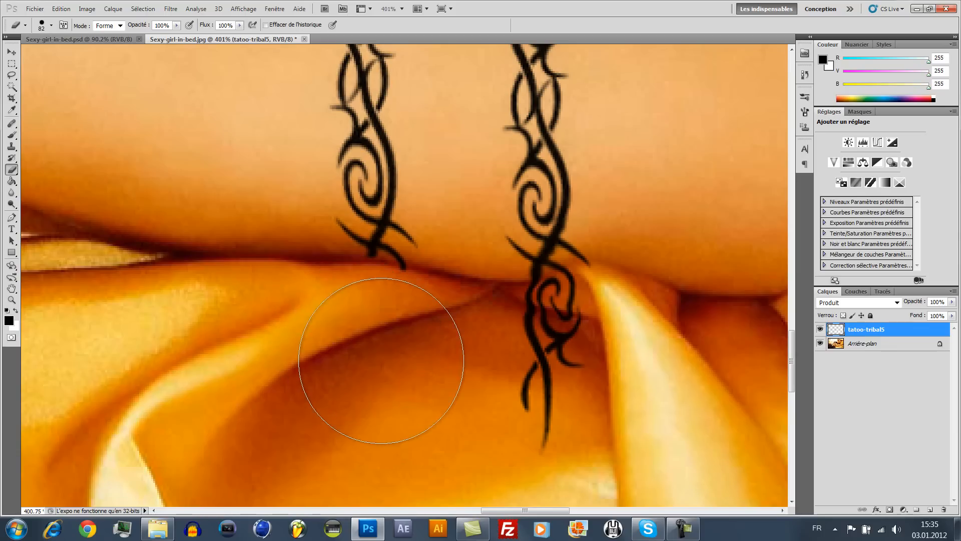
{"action": "mouse_move", "coordinate": [503, 422]}
{"action": "left_mouse_down"}
{"action": "mouse_move", "coordinate": [531, 432]}
{"action": "mouse_move", "coordinate": [557, 373]}
{"action": "left_mouse_up"}
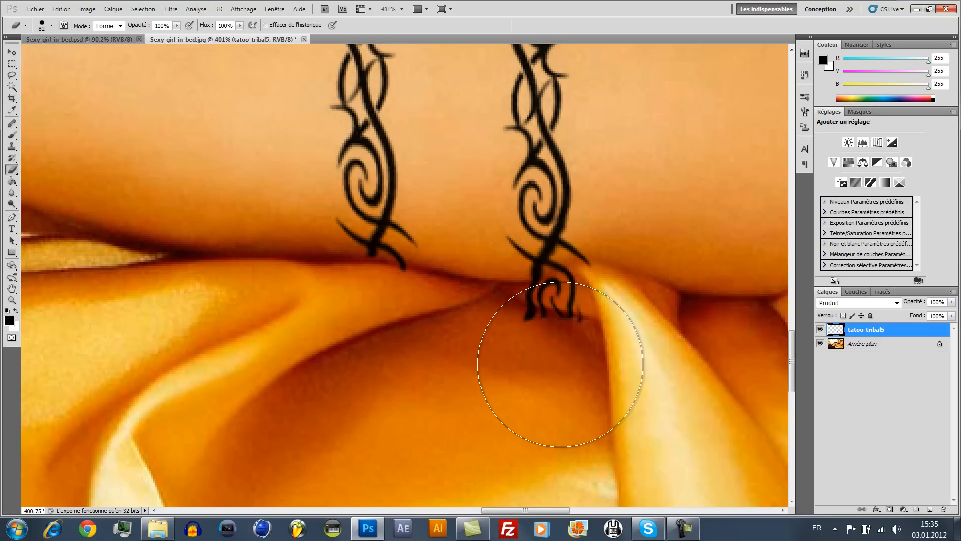
{"action": "key", "text": "ctrl+z"}
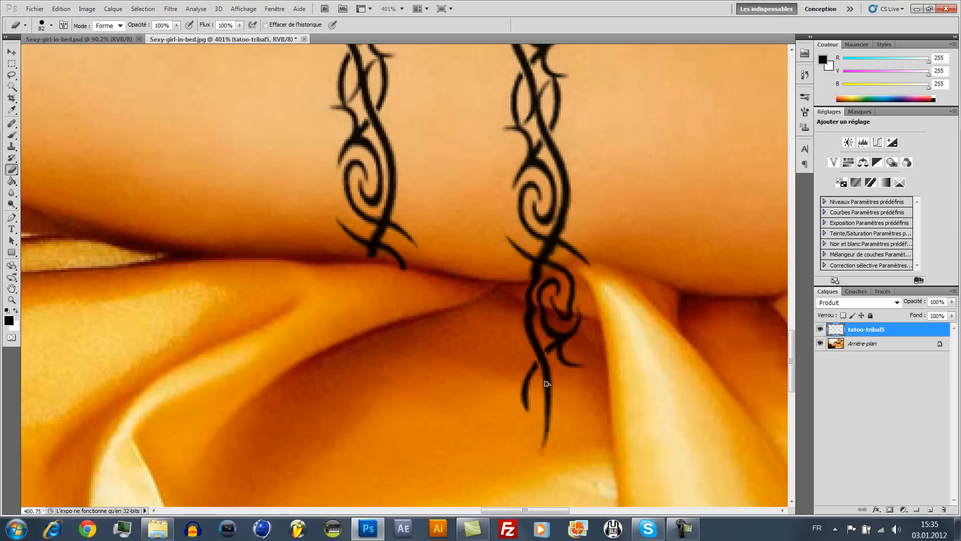
{"action": "key", "text": "ctrl+z"}
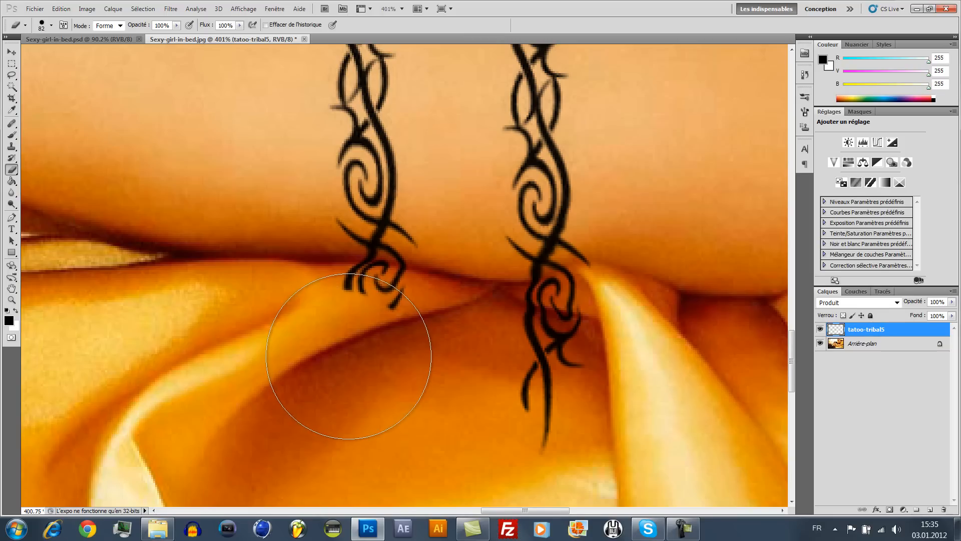
- Erase both tattoo bands' lower ends over the sheet, reducing the eraser to 32 px for the parts near the arm's lower edge
{"action": "mouse_move", "coordinate": [526, 397]}
{"action": "left_mouse_down"}
{"action": "mouse_move", "coordinate": [546, 393]}
{"action": "mouse_move", "coordinate": [554, 373]}
{"action": "mouse_move", "coordinate": [392, 369]}
{"action": "mouse_move", "coordinate": [354, 349]}
{"action": "left_mouse_up"}
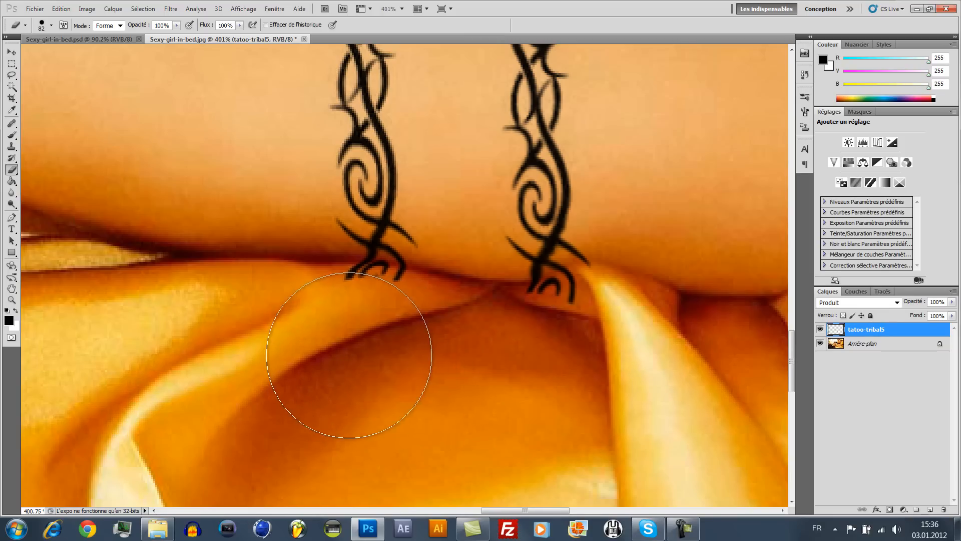
{"action": "left_click", "coordinate": [51, 25]}
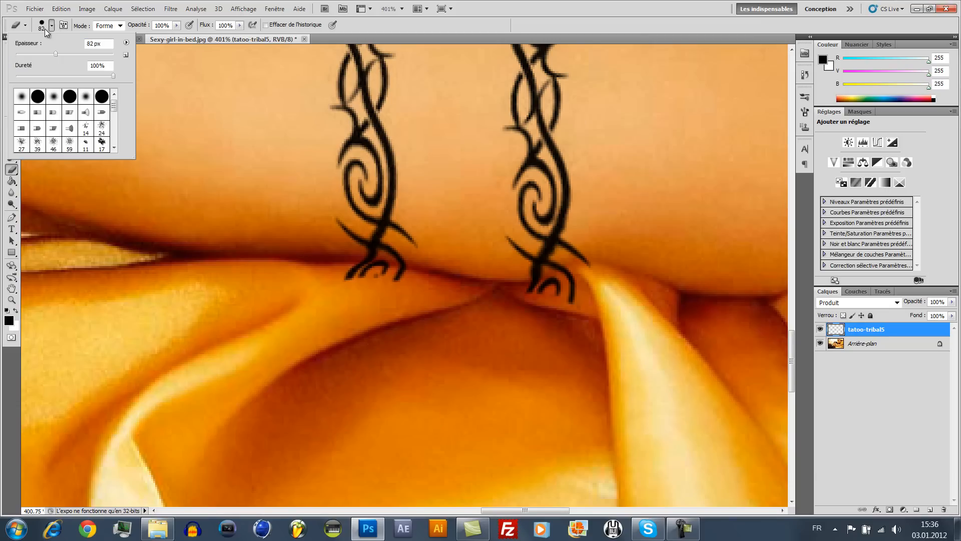
{"action": "left_click_drag", "start_coordinate": [50, 54], "coordinate": [33, 56]}
{"action": "scroll", "coordinate": [336, 275], "scroll_direction": "down", "scroll_amount": 4}
{"action": "key", "text": "alt"}
{"action": "left_click", "coordinate": [53, 28]}
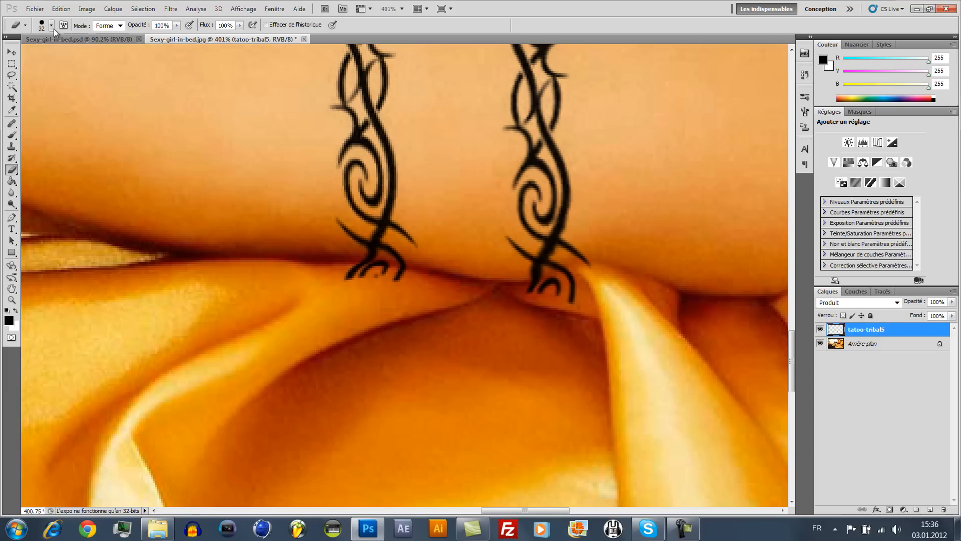
{"action": "scroll", "coordinate": [330, 275], "scroll_direction": "up", "scroll_amount": 1}
{"action": "scroll", "coordinate": [329, 274], "scroll_direction": "up", "scroll_amount": 3}
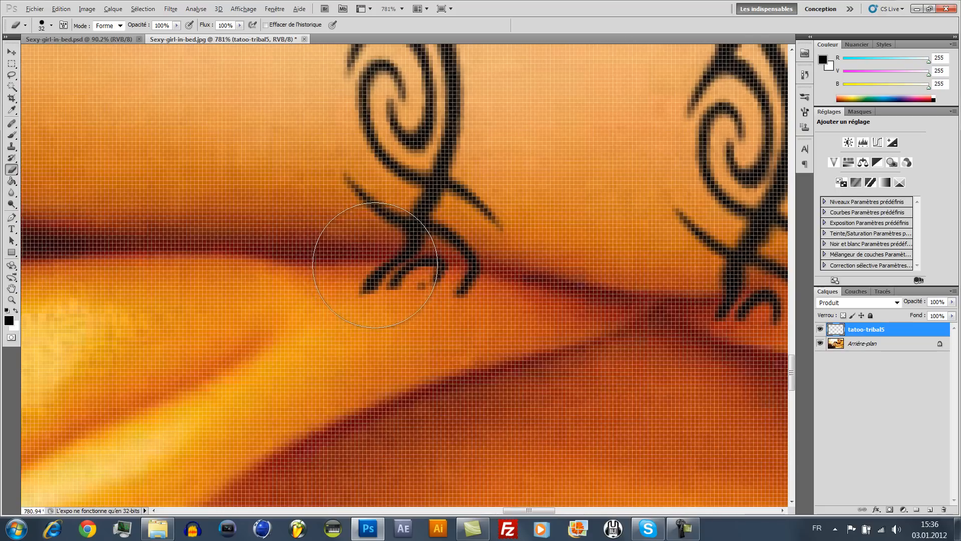
{"action": "mouse_move", "coordinate": [393, 326]}
{"action": "left_mouse_down"}
{"action": "mouse_move", "coordinate": [408, 322]}
{"action": "mouse_move", "coordinate": [397, 318]}
{"action": "mouse_move", "coordinate": [420, 324]}
{"action": "left_mouse_up"}
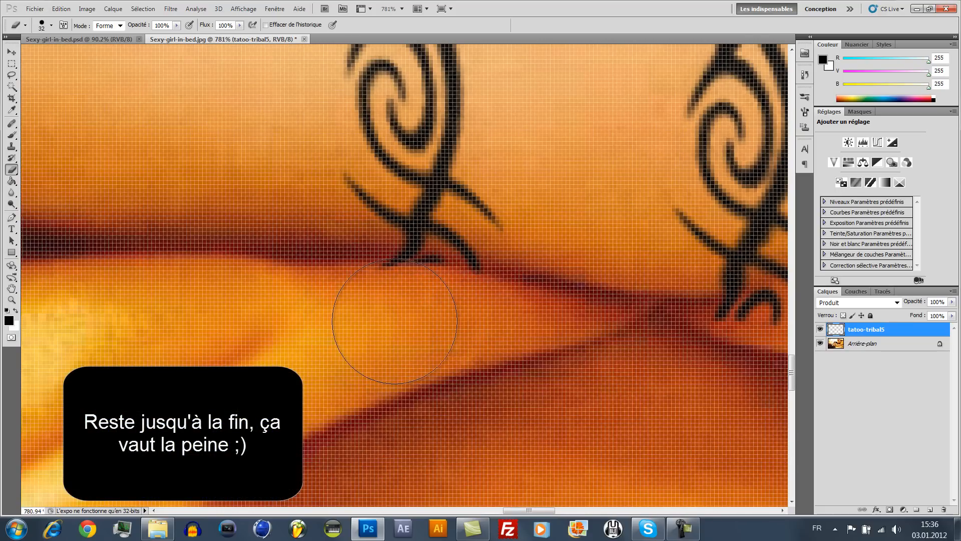
{"action": "scroll", "coordinate": [516, 346], "scroll_direction": "down", "scroll_amount": 4}
{"action": "scroll", "coordinate": [634, 353], "scroll_direction": "up", "scroll_amount": 1}
{"action": "mouse_move", "coordinate": [672, 347]}
{"action": "left_mouse_down"}
{"action": "mouse_move", "coordinate": [678, 339]}
{"action": "mouse_move", "coordinate": [623, 339]}
{"action": "mouse_move", "coordinate": [668, 356]}
{"action": "left_mouse_up"}
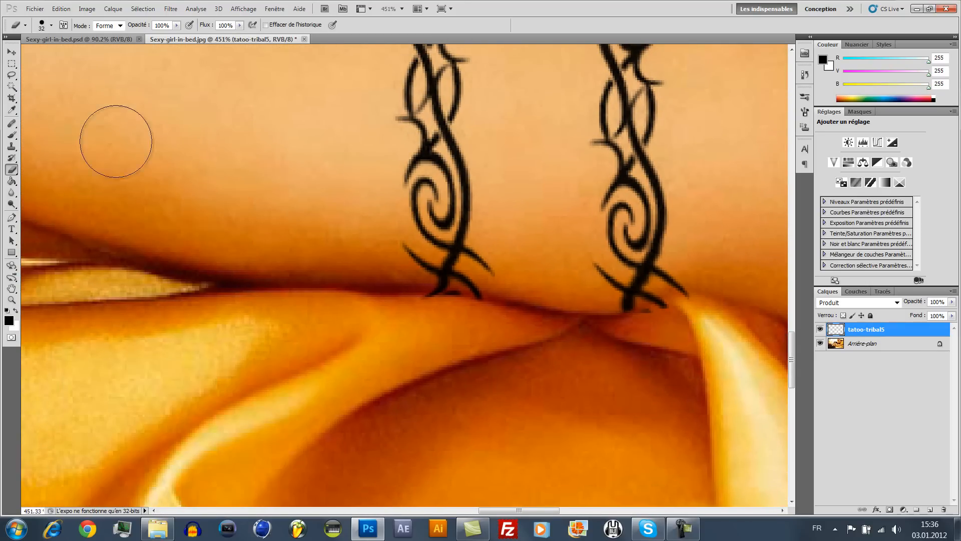
- Set the eraser size to 9 px and trim the remaining tattoo bits along the arm's lower edge on both bands
{"action": "left_click", "coordinate": [51, 25]}
{"action": "left_click_drag", "start_coordinate": [30, 53], "coordinate": [19, 53]}
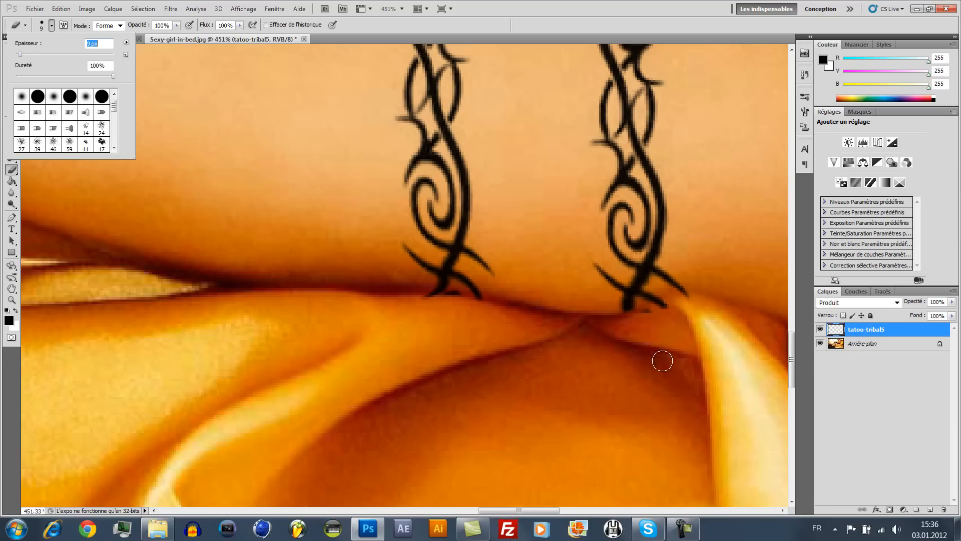
{"action": "left_click", "coordinate": [672, 309]}
{"action": "left_click_drag", "start_coordinate": [661, 312], "coordinate": [688, 301]}
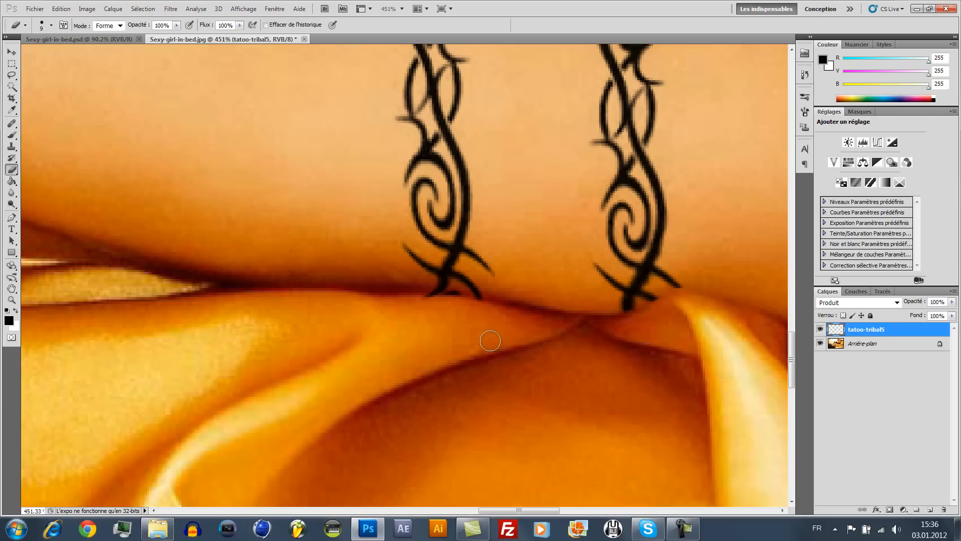
{"action": "mouse_move", "coordinate": [442, 293]}
{"action": "left_mouse_down"}
{"action": "mouse_move", "coordinate": [487, 302]}
{"action": "mouse_move", "coordinate": [468, 292]}
{"action": "left_mouse_up"}
- Examine both tattoo bands on the arm in the context of the whole image and at closer range
{"action": "scroll", "coordinate": [535, 364], "scroll_direction": "down", "scroll_amount": 10}
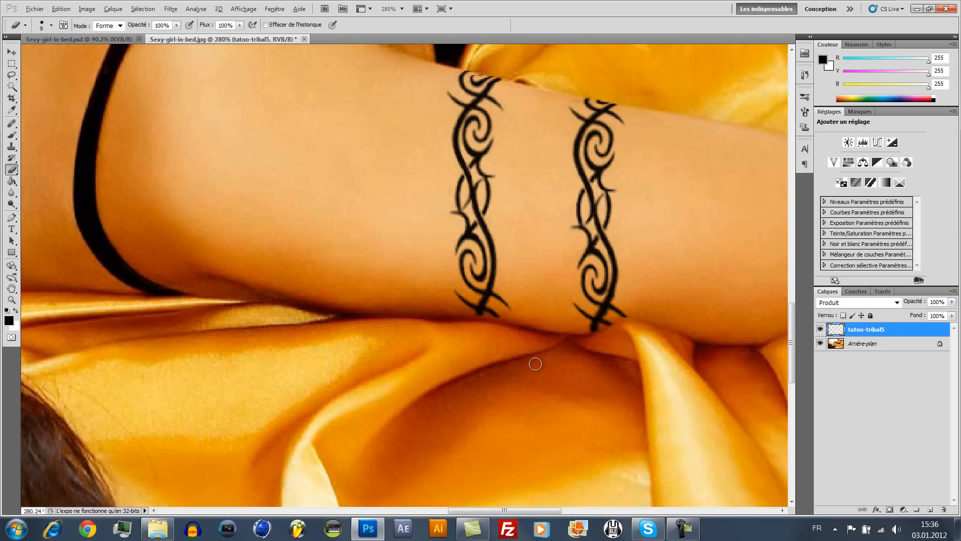
{"action": "scroll", "coordinate": [540, 360], "scroll_direction": "down", "scroll_amount": 2}
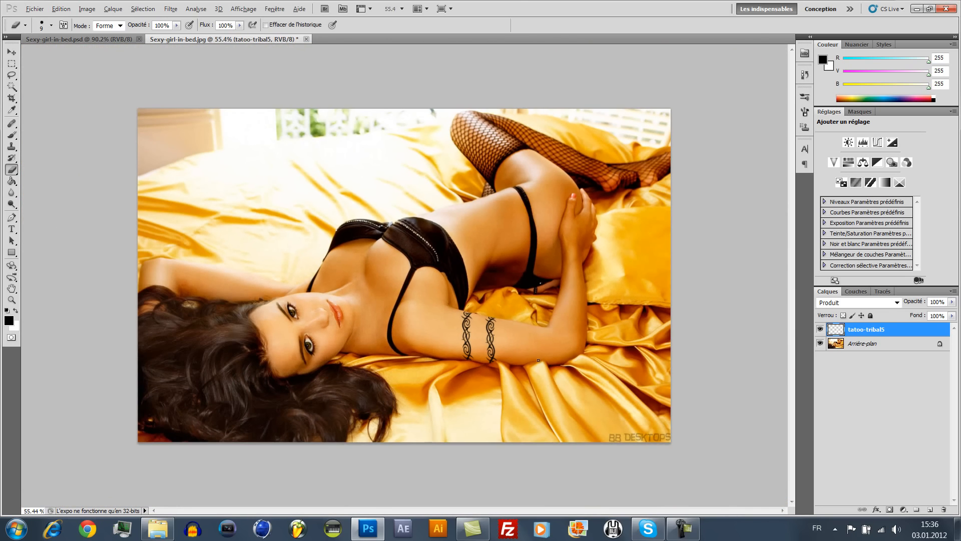
{"action": "scroll", "coordinate": [535, 357], "scroll_direction": "up", "scroll_amount": 2}
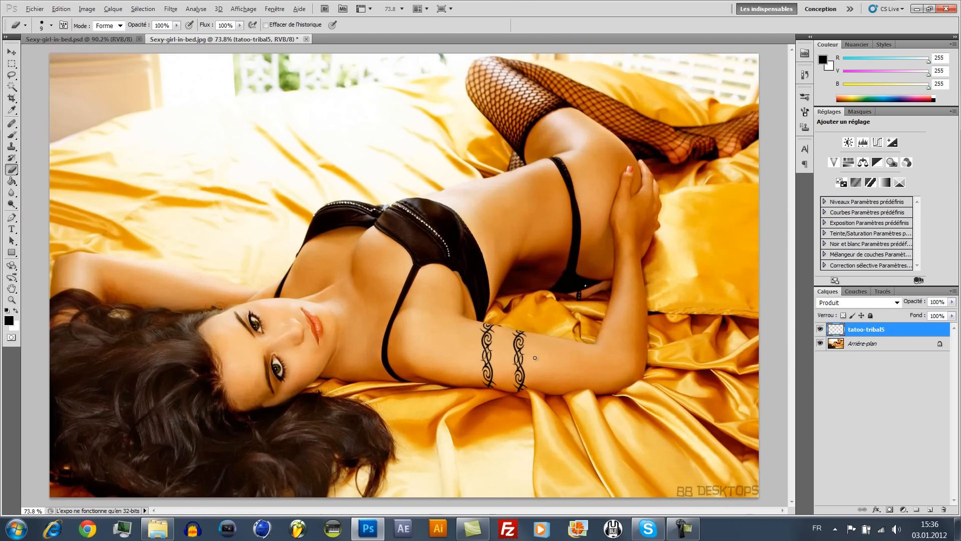
{"action": "scroll", "coordinate": [535, 357], "scroll_direction": "up", "scroll_amount": 1}
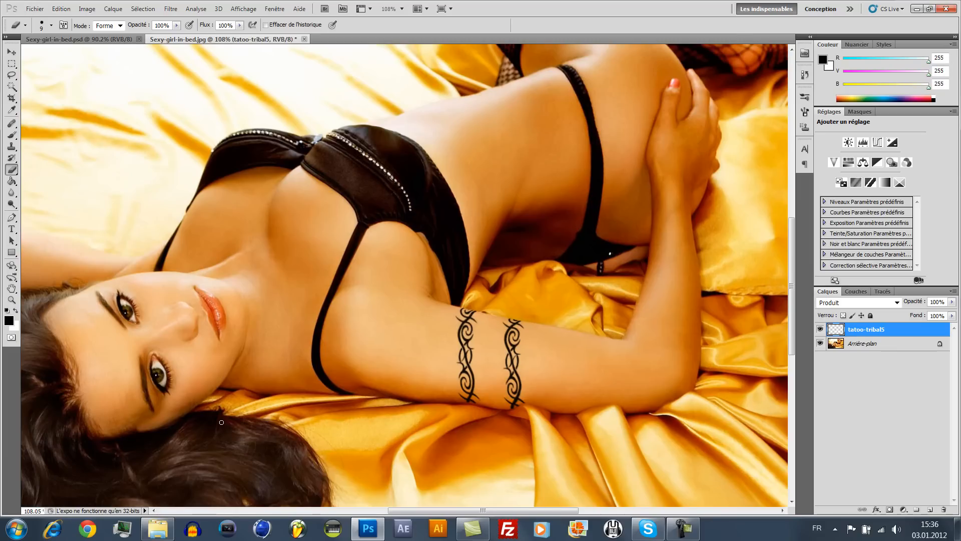
{"action": "scroll", "coordinate": [221, 422], "scroll_direction": "down", "scroll_amount": 1}
{"action": "scroll", "coordinate": [308, 411], "scroll_direction": "up", "scroll_amount": 2}
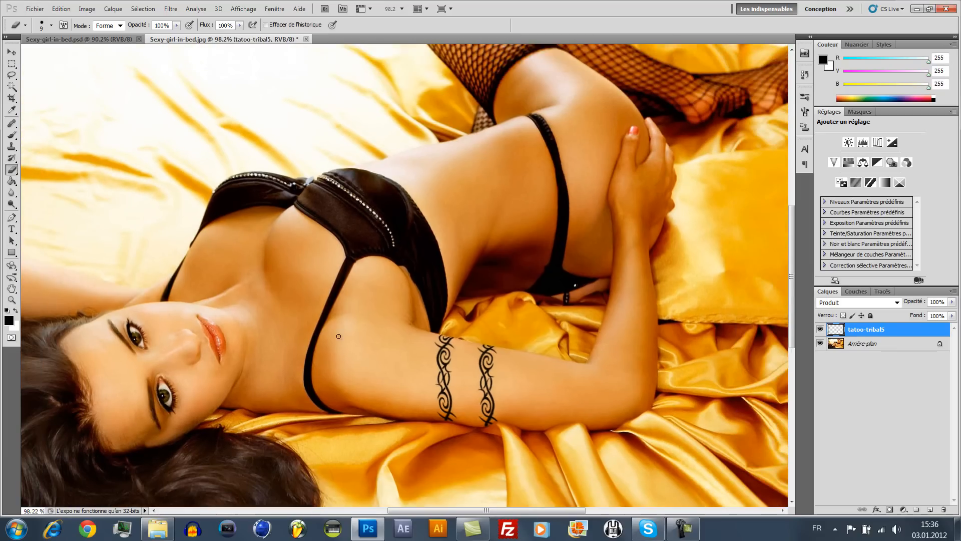